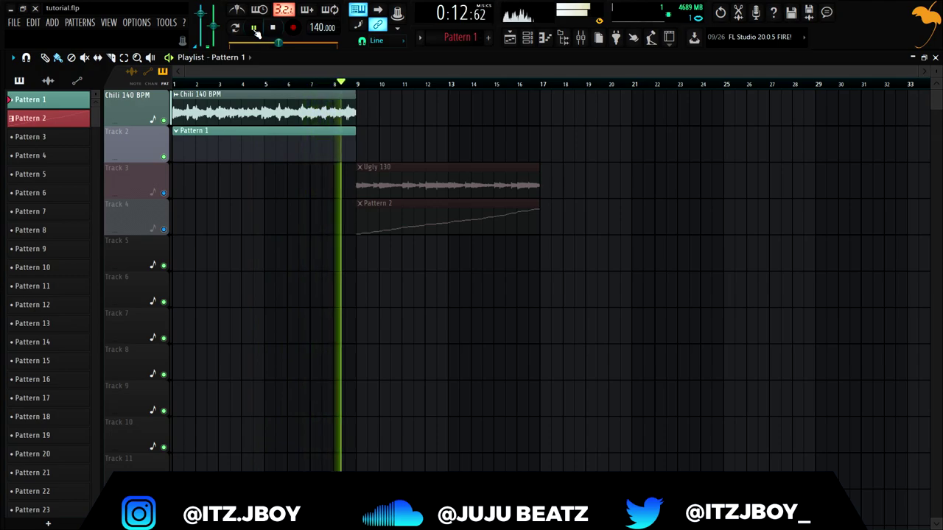
# Stop playback and load the recent Chili 140 BPM sample into a new Fruity Slicer channel
pyautogui.click(273, 27)
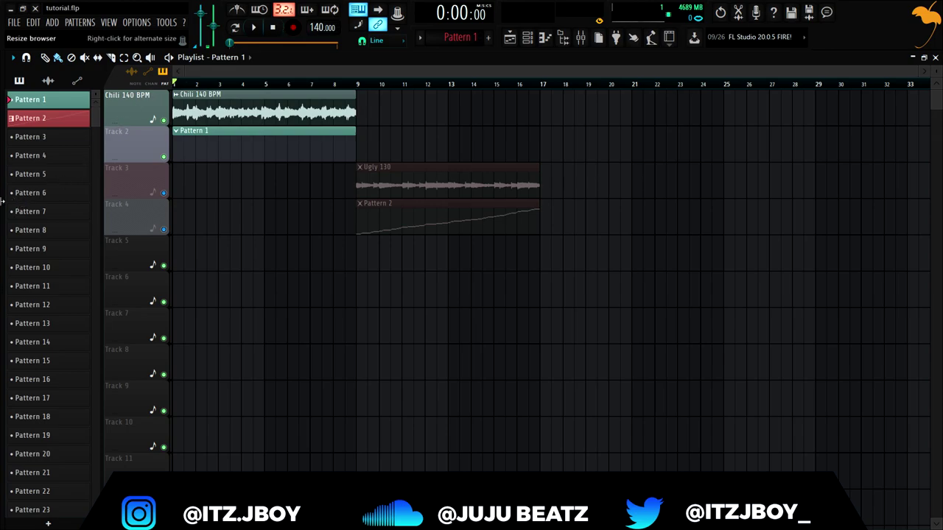
pyautogui.moveTo(3, 200); pyautogui.dragTo(156, 207)
pyautogui.rightClick(67, 102)
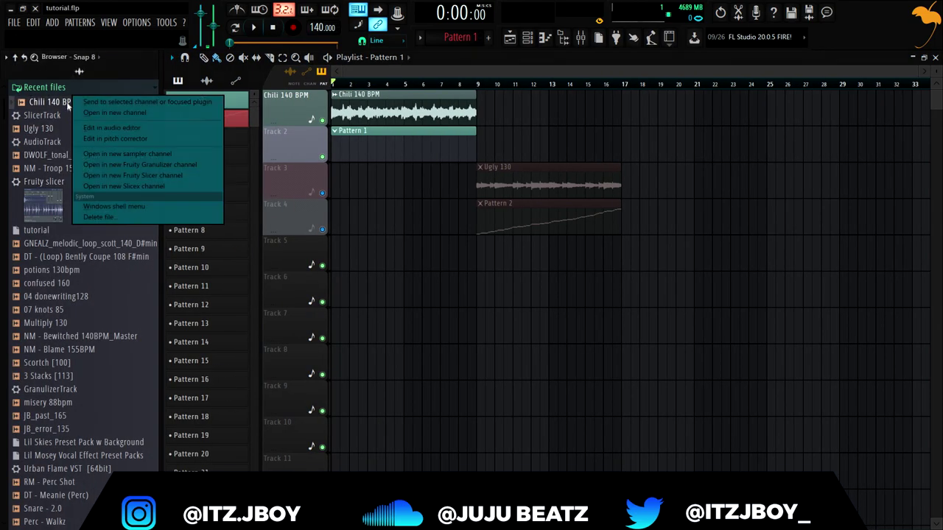
pyautogui.click(143, 178)
pyautogui.moveTo(159, 181); pyautogui.dragTo(48, 191)
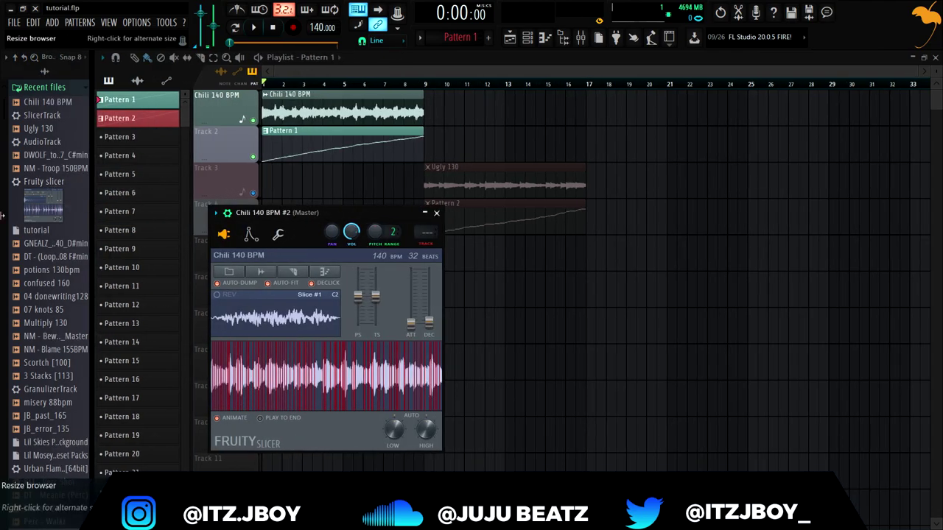
pyautogui.rightClick(91, 210)
# Slice the Chili 140 BPM sample by Beat in Fruity Slicer
pyautogui.moveTo(213, 215); pyautogui.dragTo(504, 150)
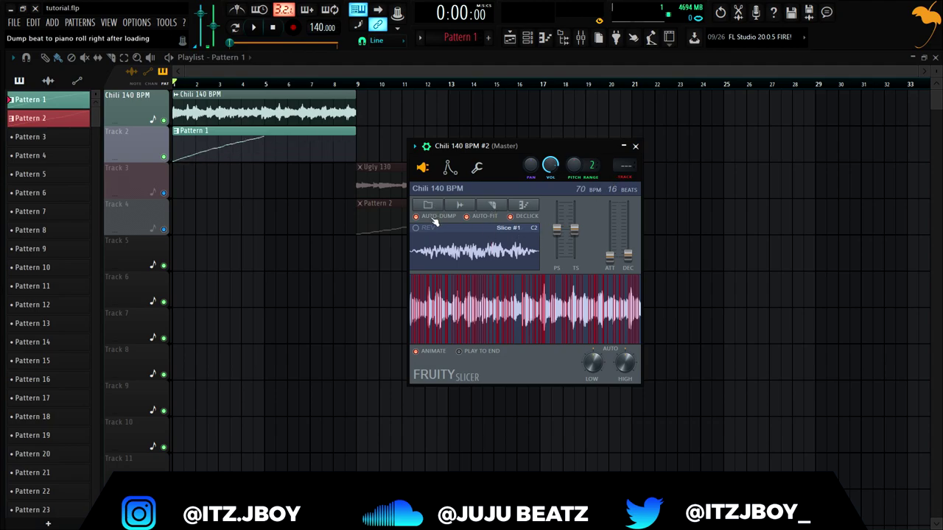
pyautogui.click(491, 207)
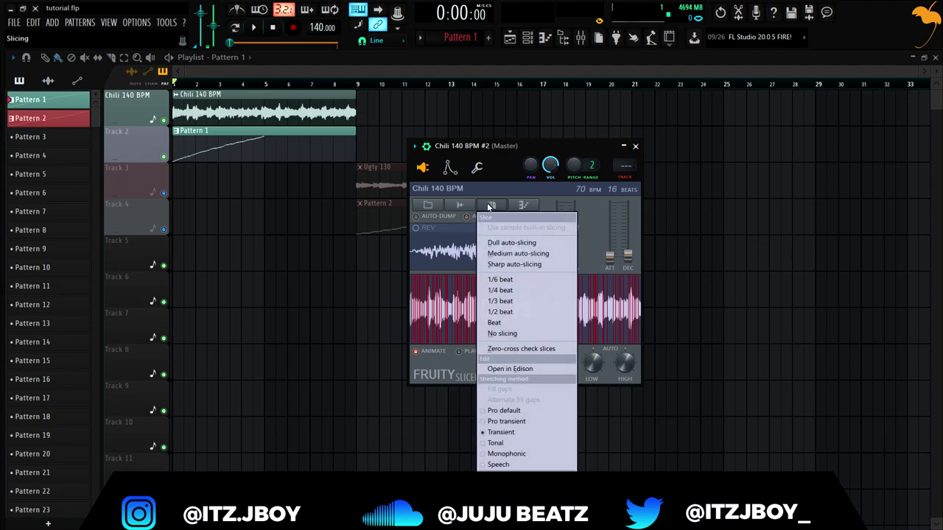
pyautogui.click(521, 325)
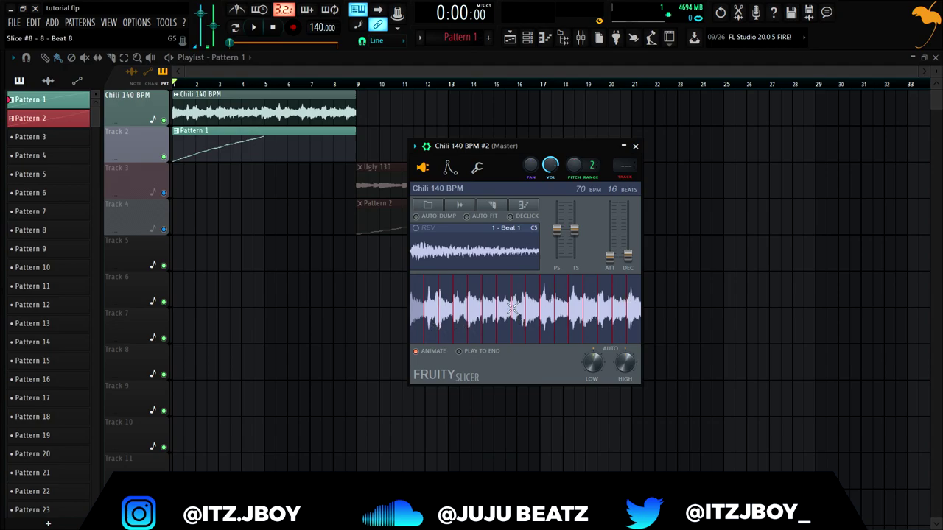
# Audition several of the beat slices by playing their notes
pyautogui.press('z')
pyautogui.press('s')
pyautogui.press('q')
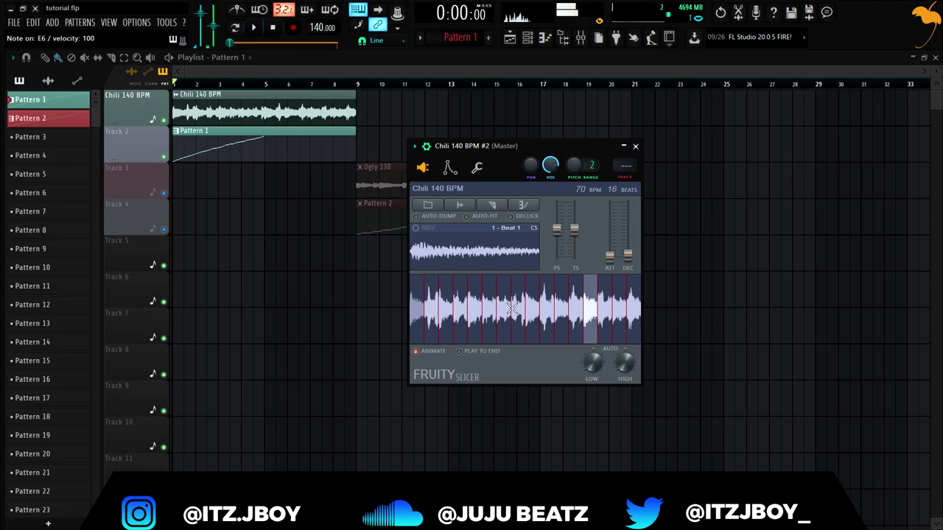
pyautogui.press('m')
pyautogui.press('n')
pyautogui.press('2')
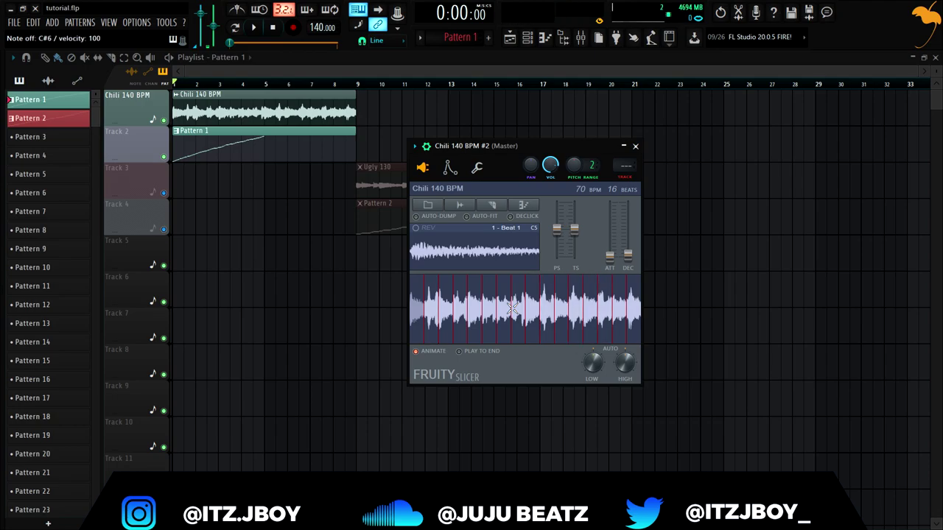
# Open the Chili 140 BPM #2 channel's piano roll and delete all the notes in it
pyautogui.click(635, 146)
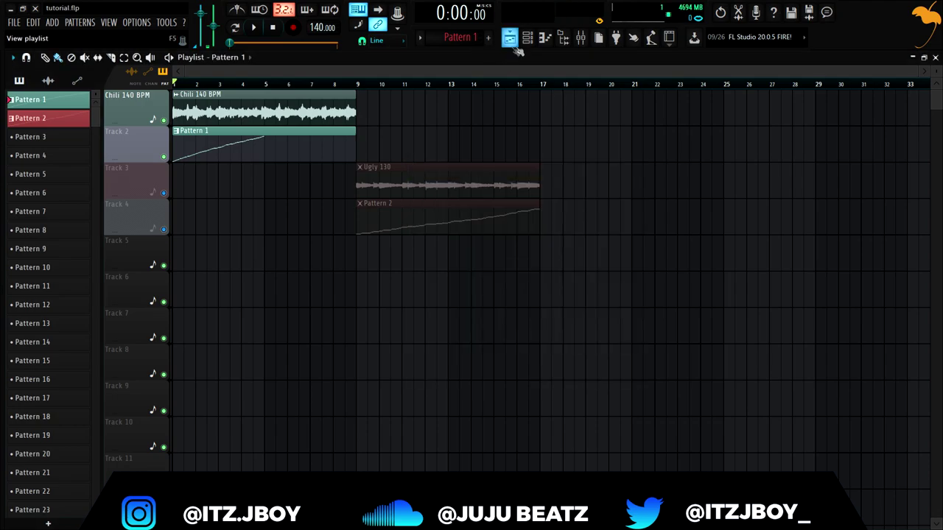
pyautogui.click(527, 36)
pyautogui.rightClick(111, 139)
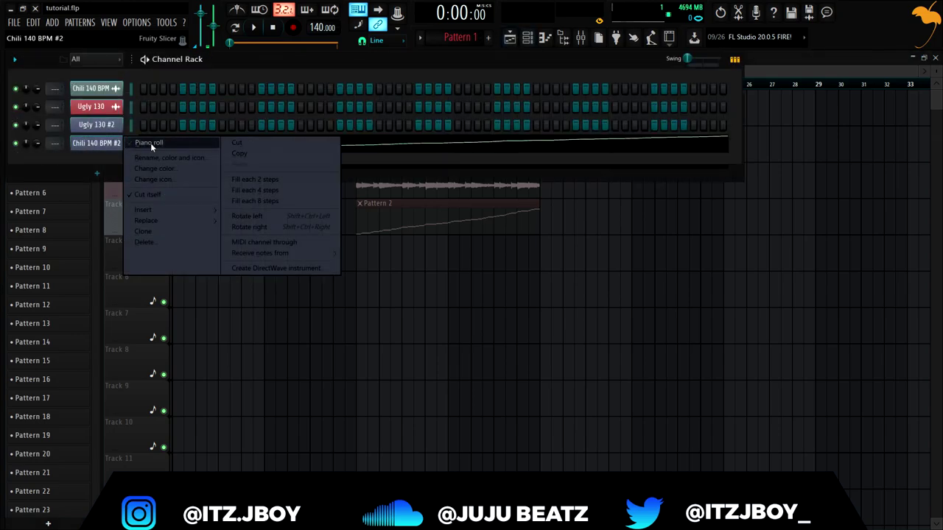
pyautogui.click(150, 143)
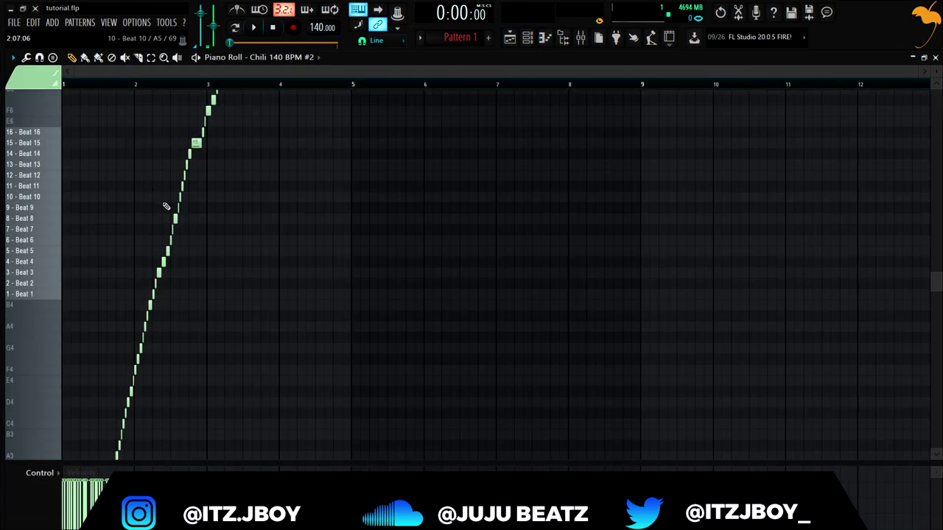
pyautogui.press('Delete')
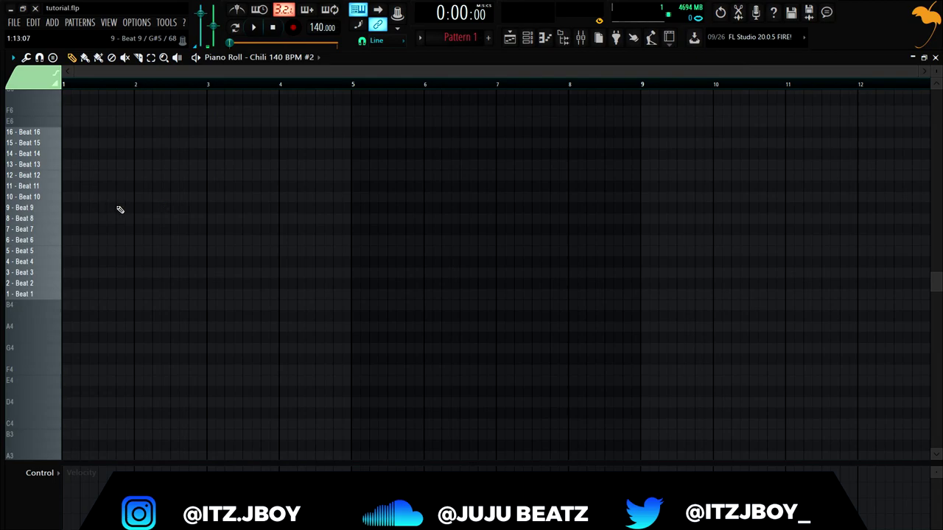
# Place a half-bar note on the Beat 1 slice at the start of bar 1 and play it back
pyautogui.scroll(3, 115, 212)
pyautogui.moveTo(198, 77); pyautogui.dragTo(136, 102)
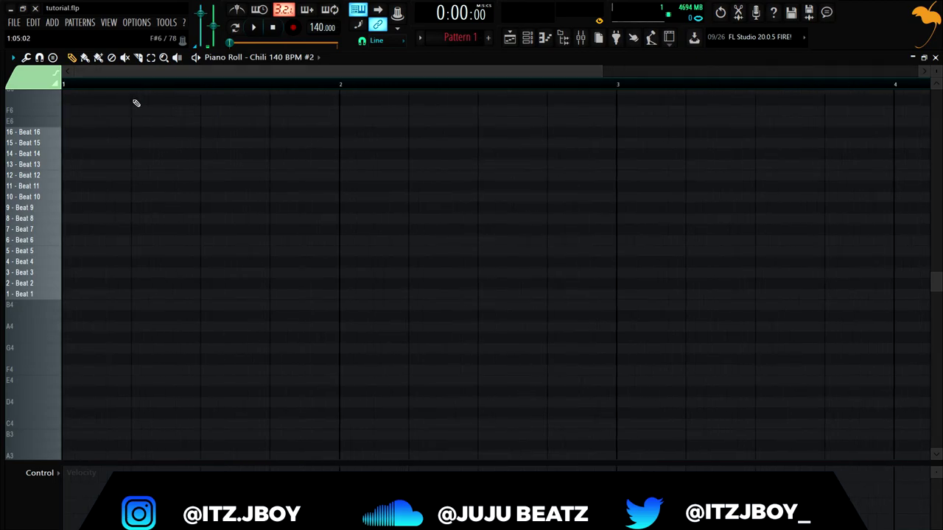
pyautogui.click(65, 294)
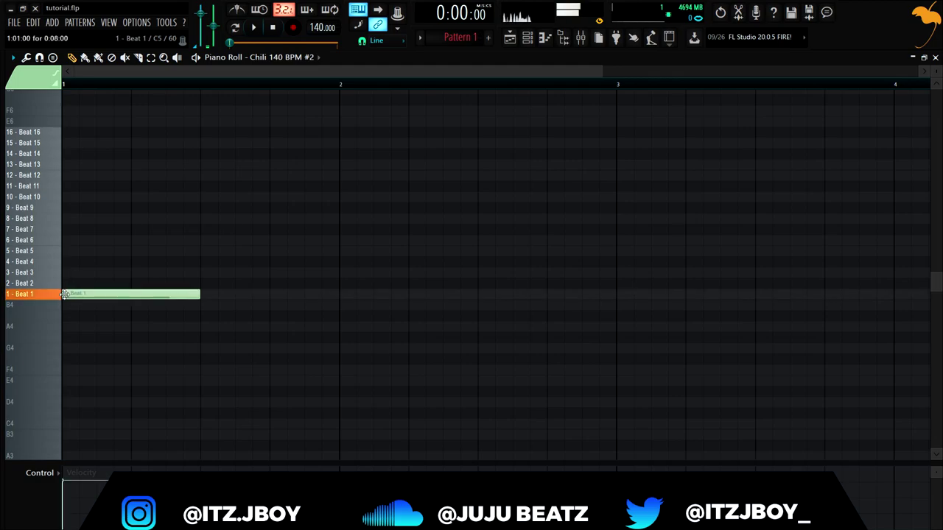
pyautogui.press('space')
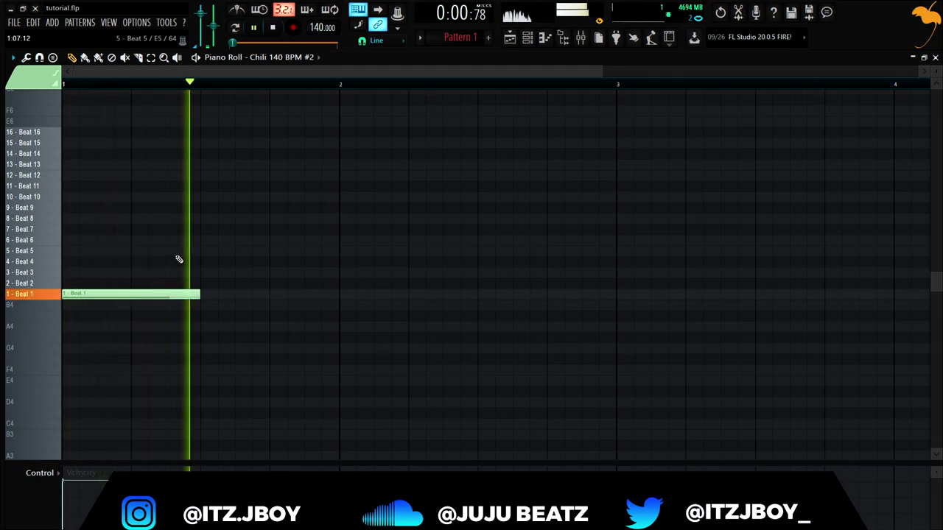
pyautogui.press('space')
# Mute the Chili 140 BPM audio track in the playlist and play the Chili 140 BPM #2 piano roll
pyautogui.click(528, 37)
pyautogui.click(510, 38)
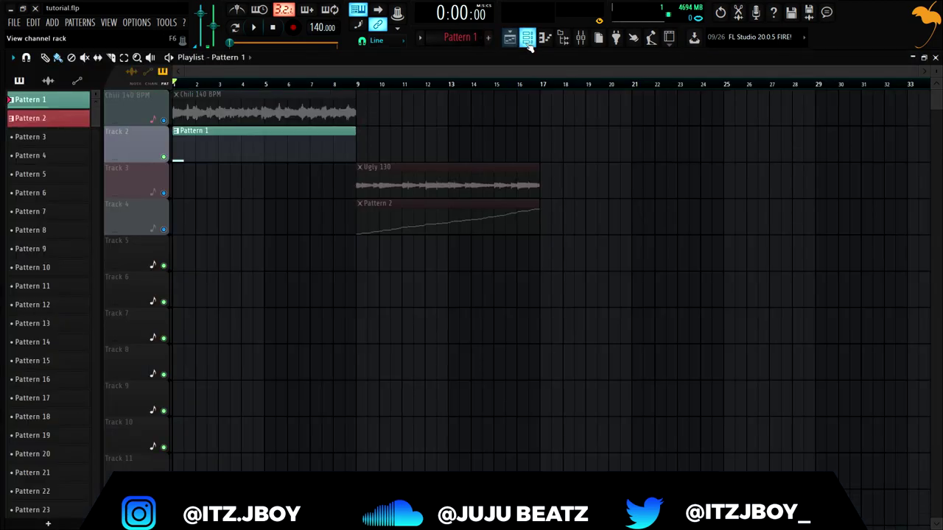
pyautogui.click(528, 38)
pyautogui.rightClick(105, 150)
pyautogui.click(147, 143)
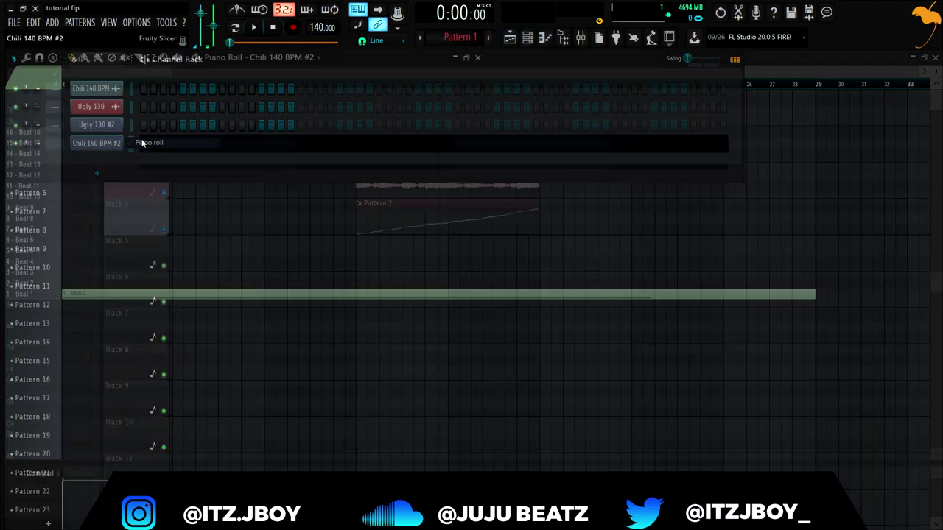
pyautogui.press('space')
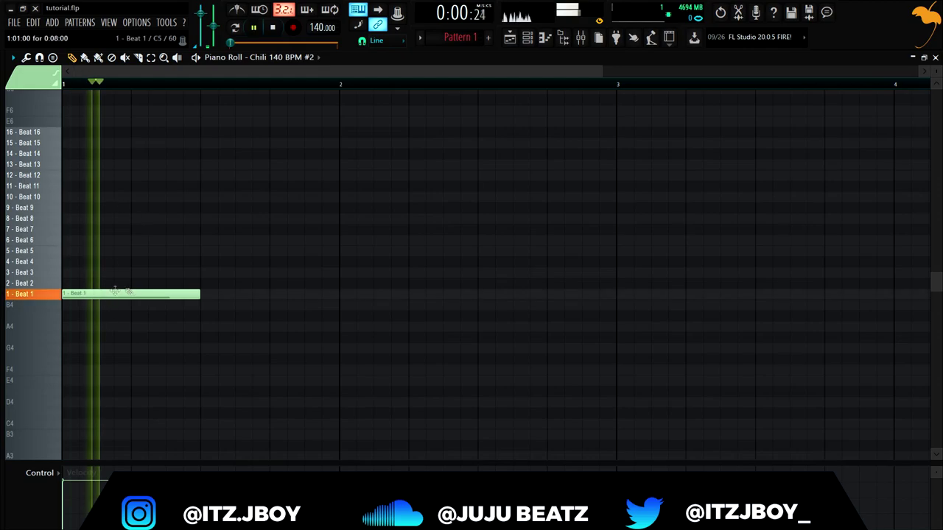
pyautogui.press('space')
# Add a half-bar note midway through bar 1, shift it from Beat 3 to Beat 4, and audition the sequence
pyautogui.click(200, 271)
pyautogui.press('space')
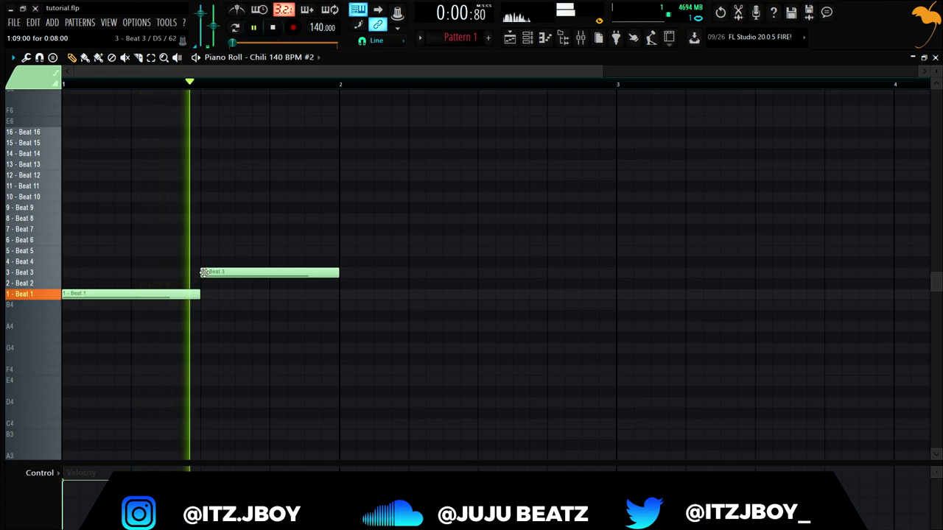
pyautogui.press('space')
pyautogui.moveTo(218, 272); pyautogui.dragTo(218, 261)
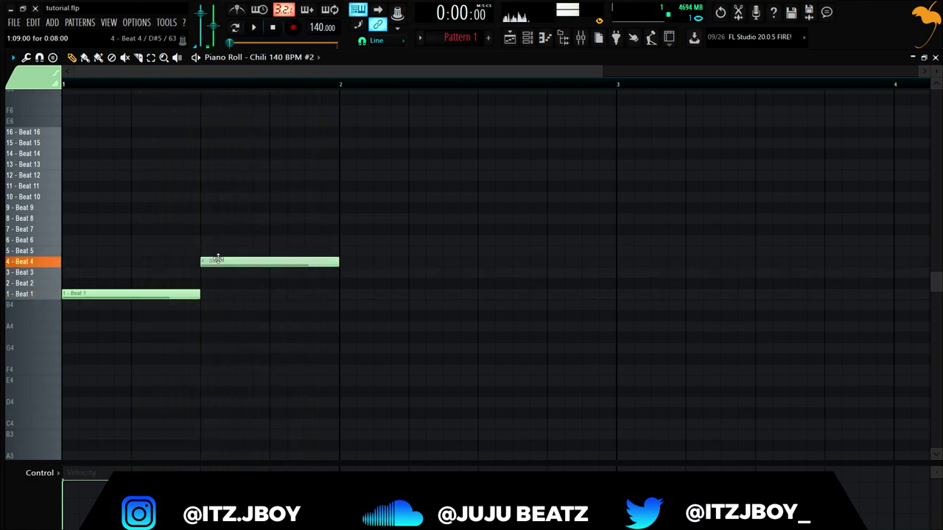
pyautogui.press('space')
pyautogui.press('space')
pyautogui.moveTo(235, 260)
pyautogui.mouseDown()
pyautogui.moveTo(236, 249)
pyautogui.moveTo(234, 261)
pyautogui.mouseUp()
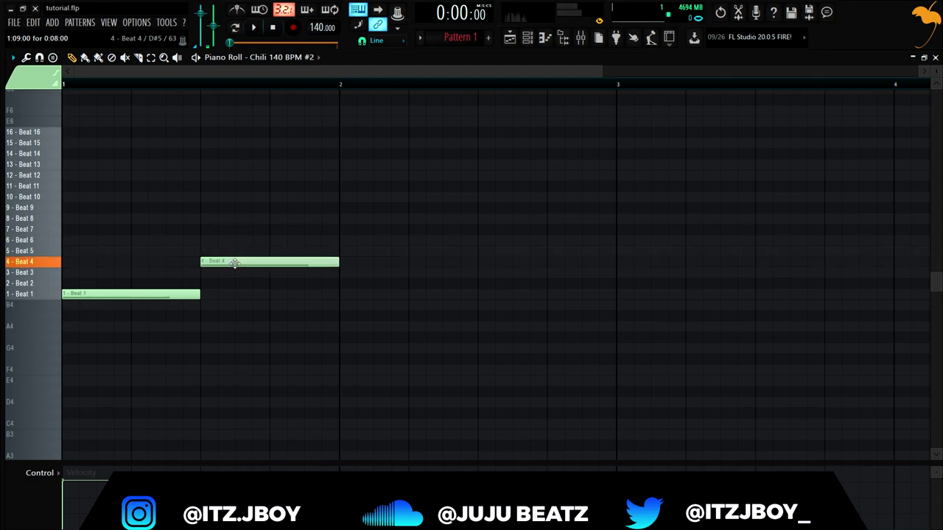
pyautogui.press('space')
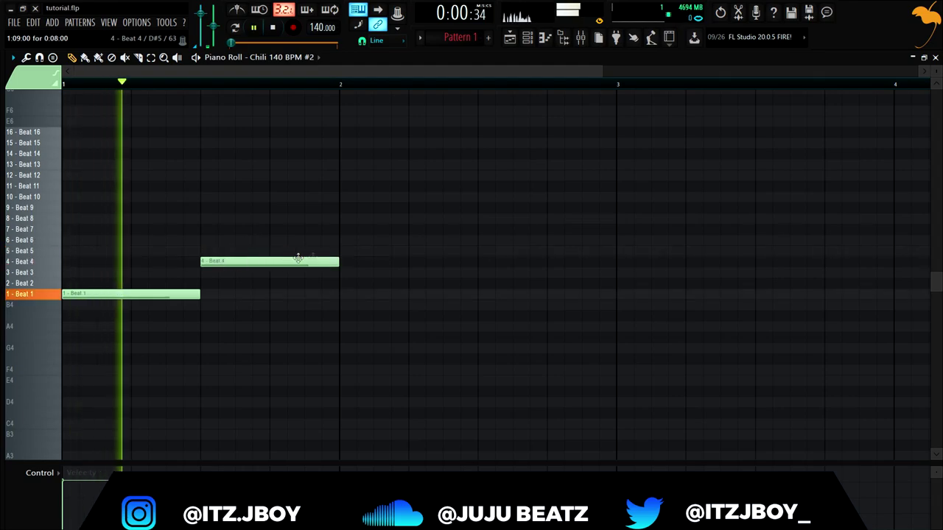
pyautogui.press('space')
# Add a half-bar note on the Beat 7 slice at the start of bar 2 and play the sequence
pyautogui.click(341, 230)
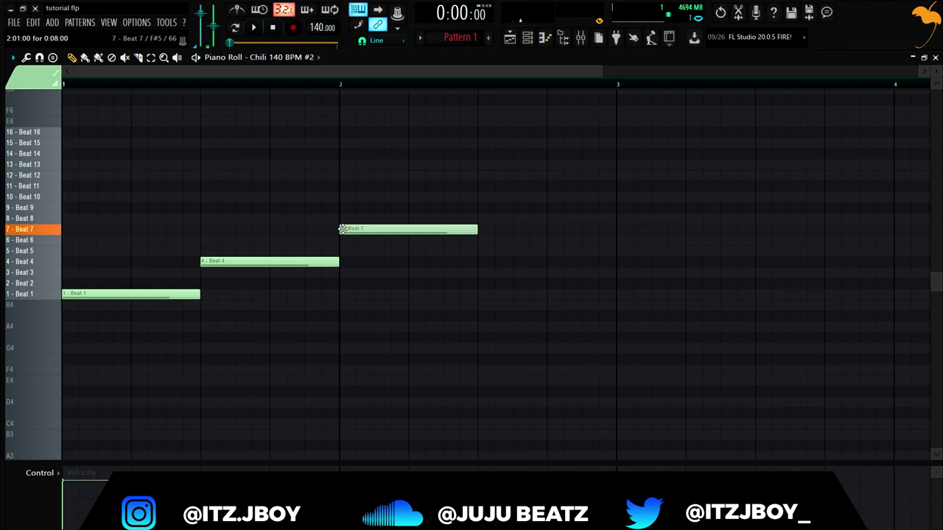
pyautogui.press('space')
pyautogui.press('space')
# Try the bar 2 note on the Beat 3 and Beat 2 slices, playing the sequence each time
pyautogui.moveTo(356, 226); pyautogui.dragTo(357, 270)
pyautogui.press('space')
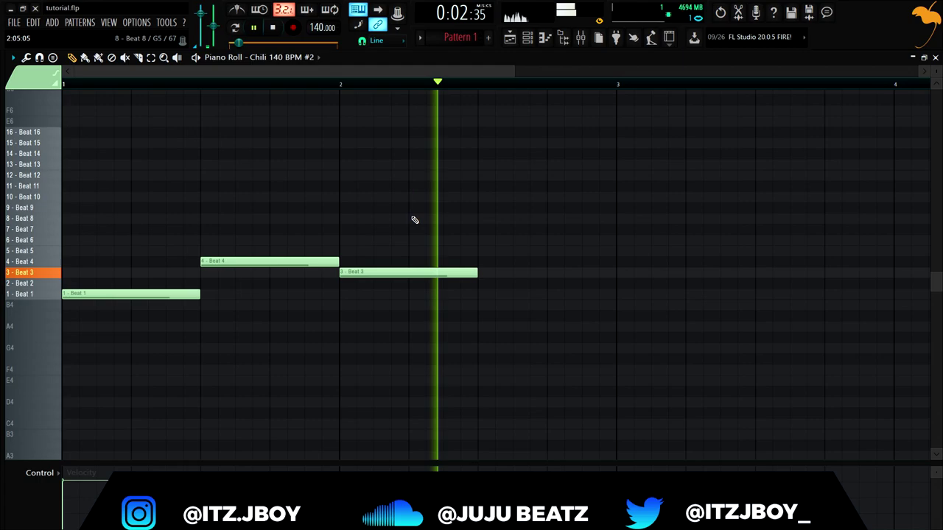
pyautogui.press('space')
pyautogui.moveTo(386, 269); pyautogui.dragTo(383, 285)
pyautogui.press('space')
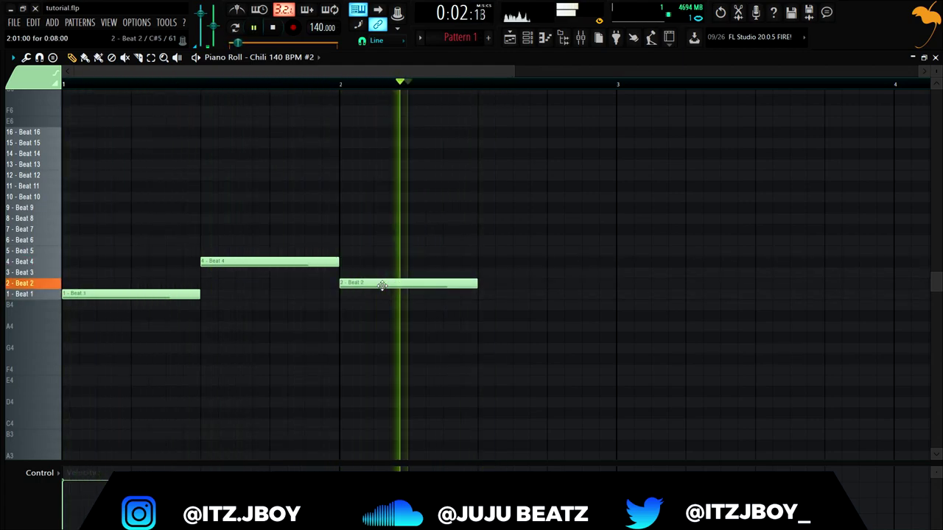
pyautogui.press('space')
# Try the bar 2 note on the Beat 7 and Beat 8 slices, playing the sequence each time
pyautogui.moveTo(382, 285); pyautogui.dragTo(382, 236)
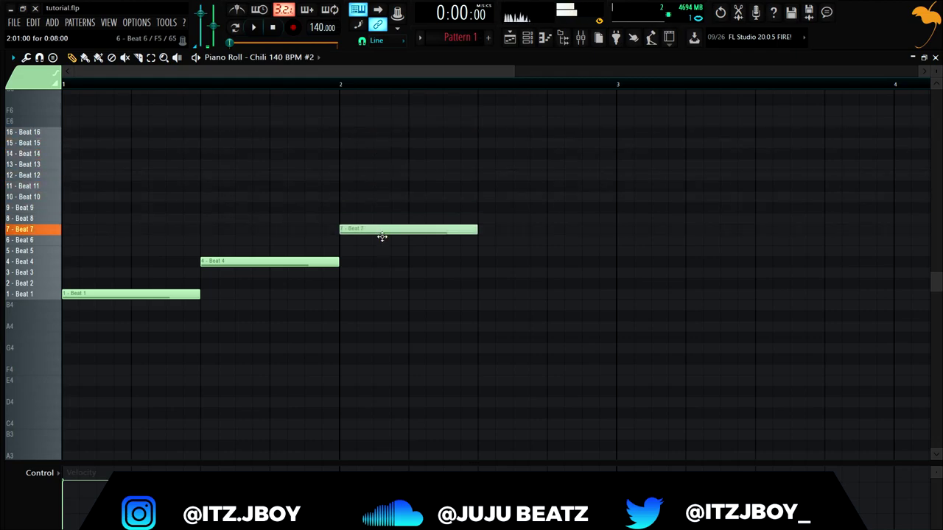
pyautogui.press('space')
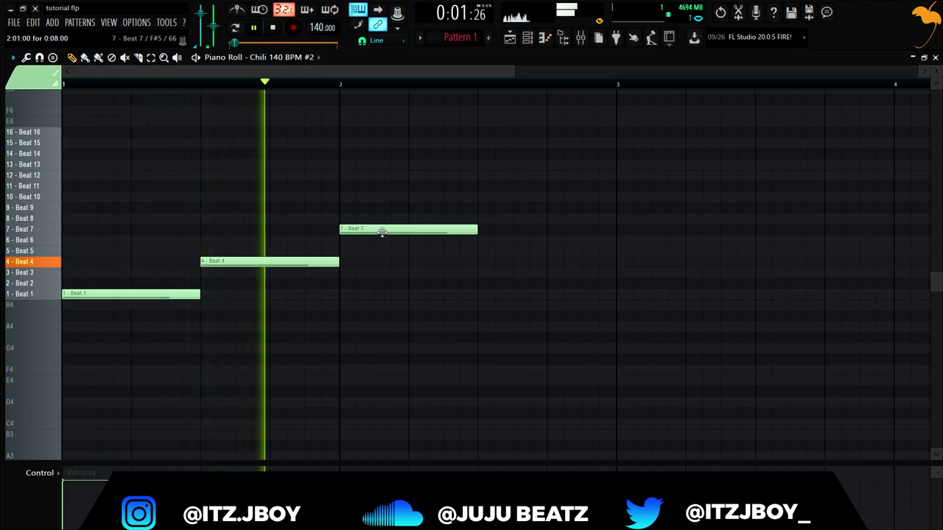
pyautogui.press('space')
pyautogui.moveTo(391, 229)
pyautogui.mouseDown()
pyautogui.moveTo(391, 255)
pyautogui.moveTo(389, 220)
pyautogui.mouseUp()
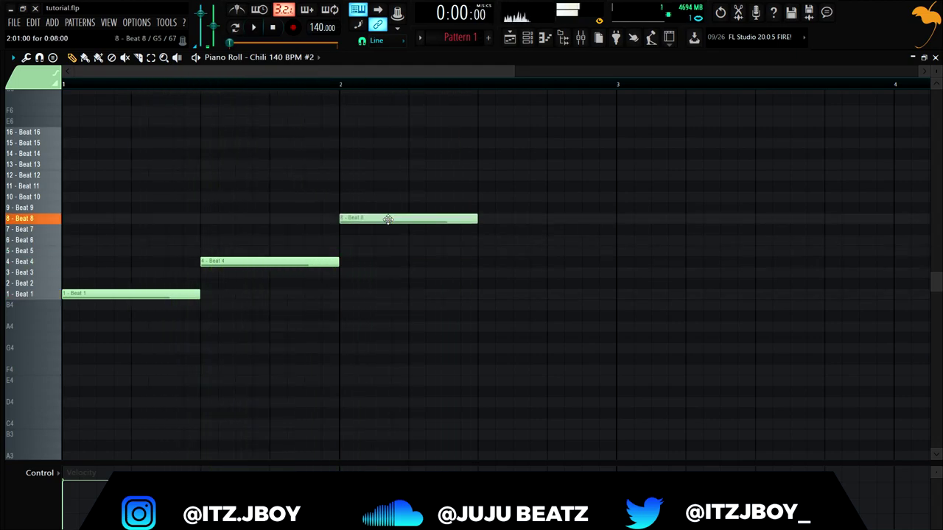
pyautogui.press('space')
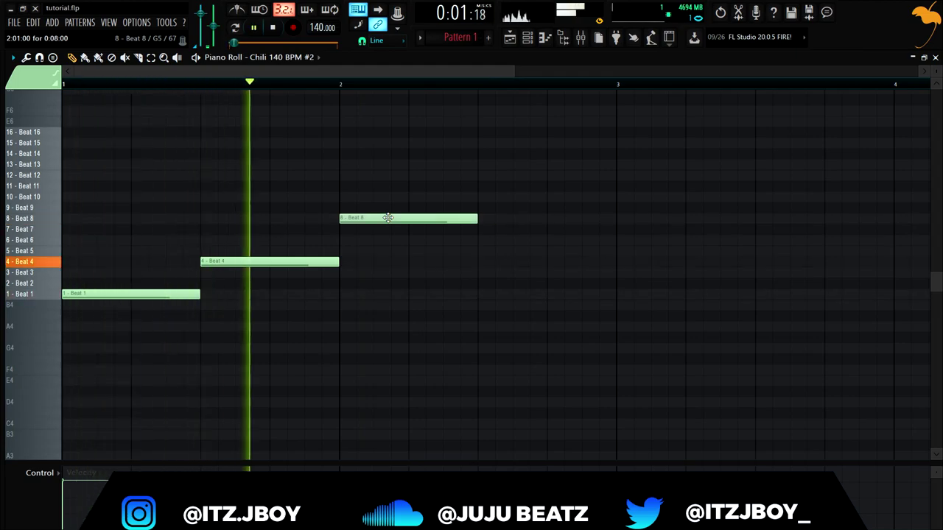
pyautogui.press('space')
# Move the note at the start of bar 2 to the Beat 9 slice and play the sequence
pyautogui.moveTo(388, 219); pyautogui.dragTo(388, 204)
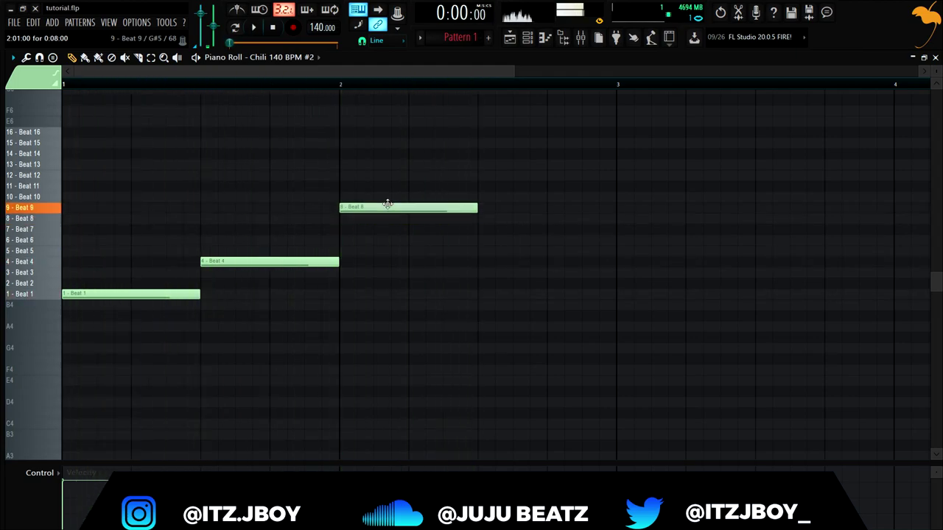
pyautogui.press('space')
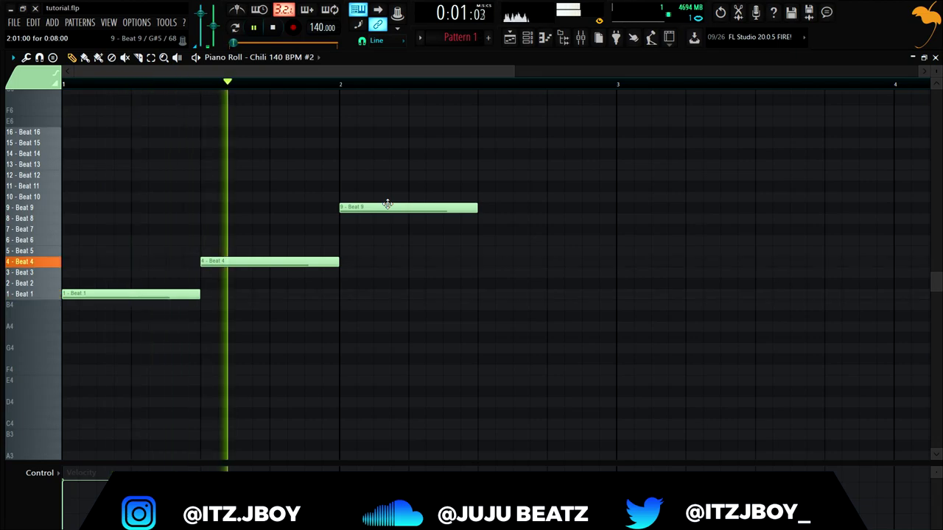
pyautogui.press('space')
# Copy the Beat 9 note to the second half of bar 2 on the Beat 16 slice and play the sequence
pyautogui.moveTo(387, 207); pyautogui.dragTo(503, 128)
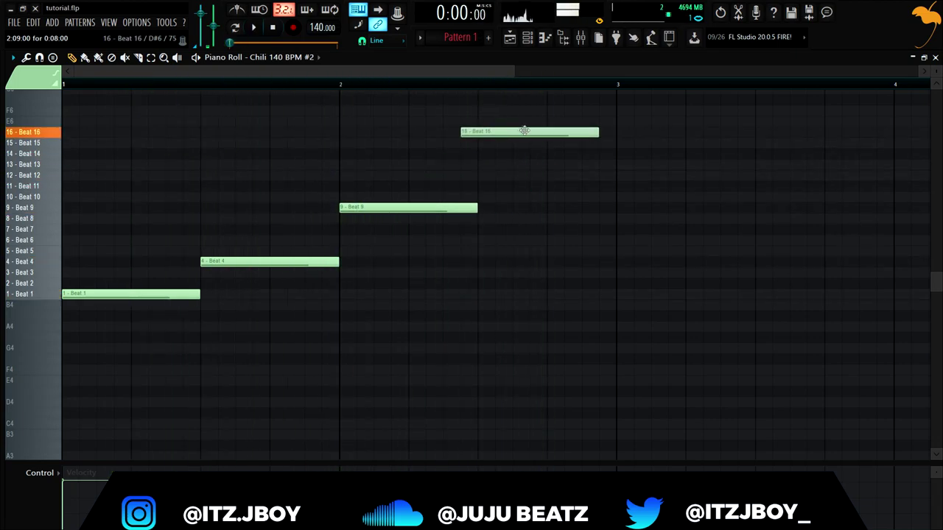
pyautogui.press('space')
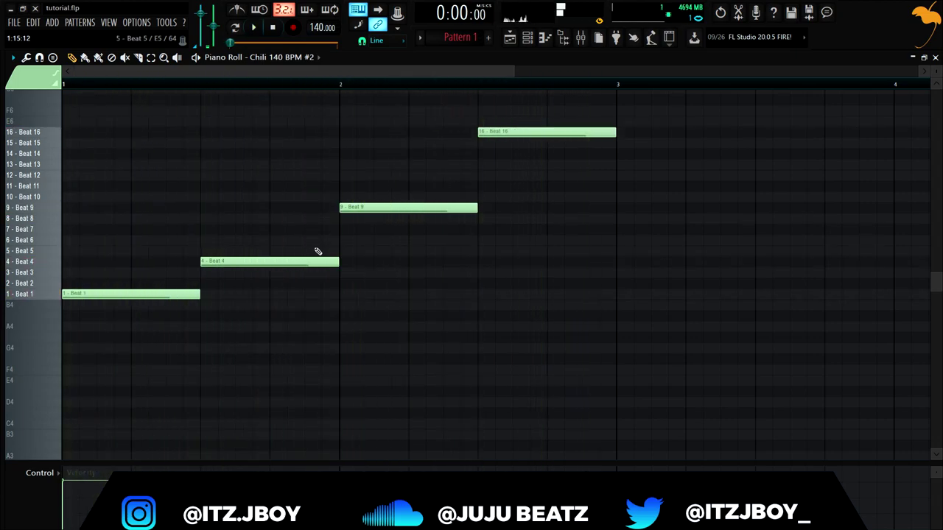
pyautogui.press('space')
# Move the note in the second half of bar 1 to the Beat 5 slice and play the sequence
pyautogui.moveTo(218, 260); pyautogui.dragTo(220, 249)
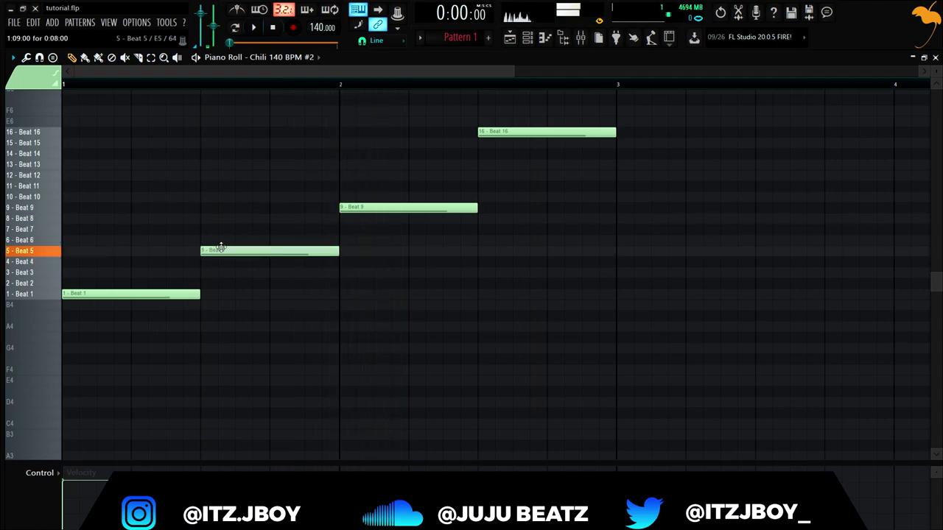
pyautogui.press('space')
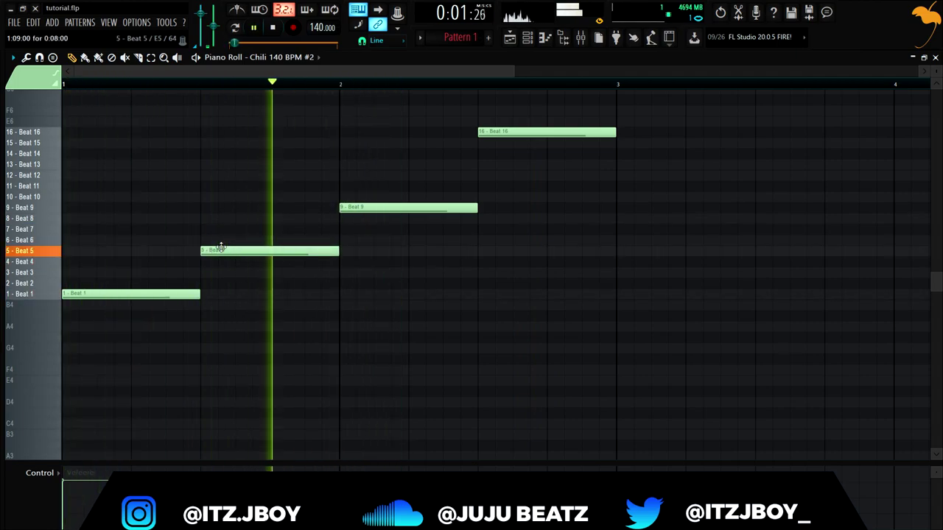
# Move the note in the second half of bar 1 to the Beat 6 slice and play the sequence
pyautogui.press('space')
pyautogui.moveTo(221, 249); pyautogui.dragTo(221, 237)
pyautogui.press('space')
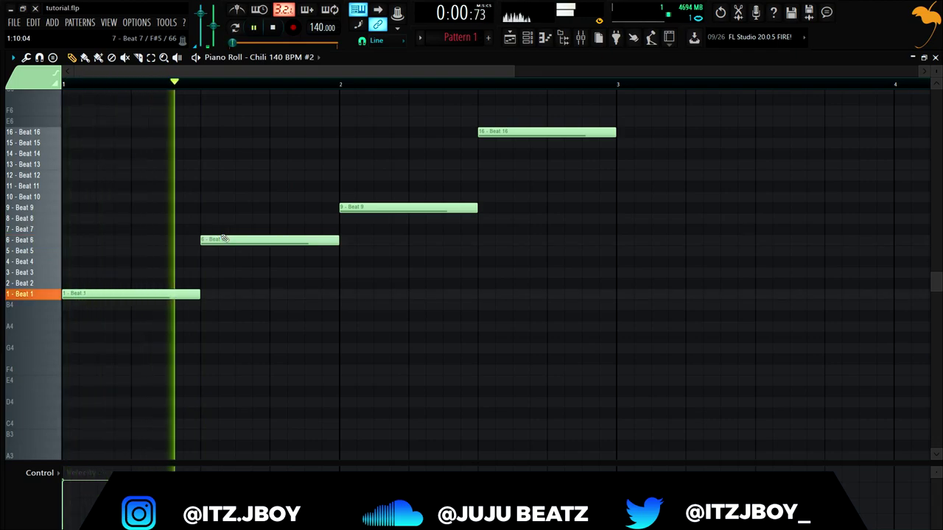
pyautogui.press('space')
pyautogui.press('space')
# Move the note at the start of bar 2 to the Beat 3 slice and play the sequence
pyautogui.moveTo(355, 206); pyautogui.dragTo(365, 282)
pyautogui.press('space')
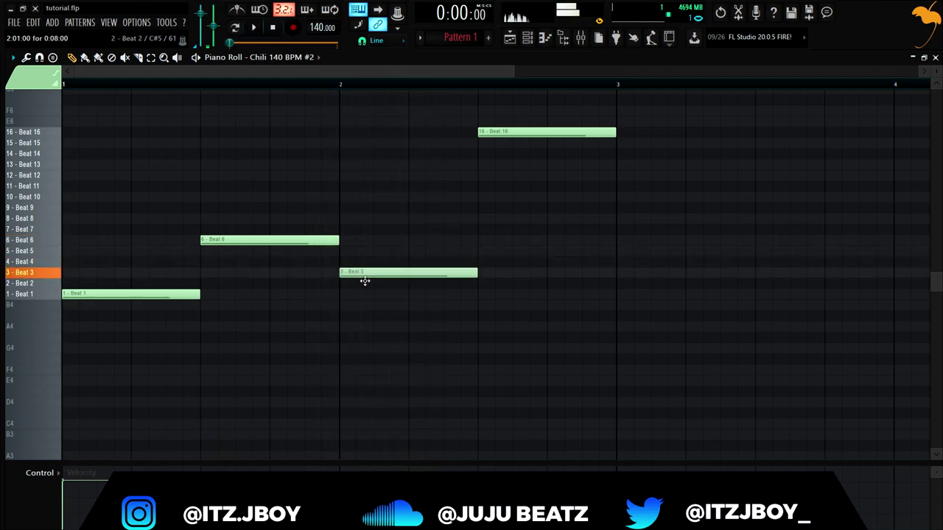
pyautogui.press('space')
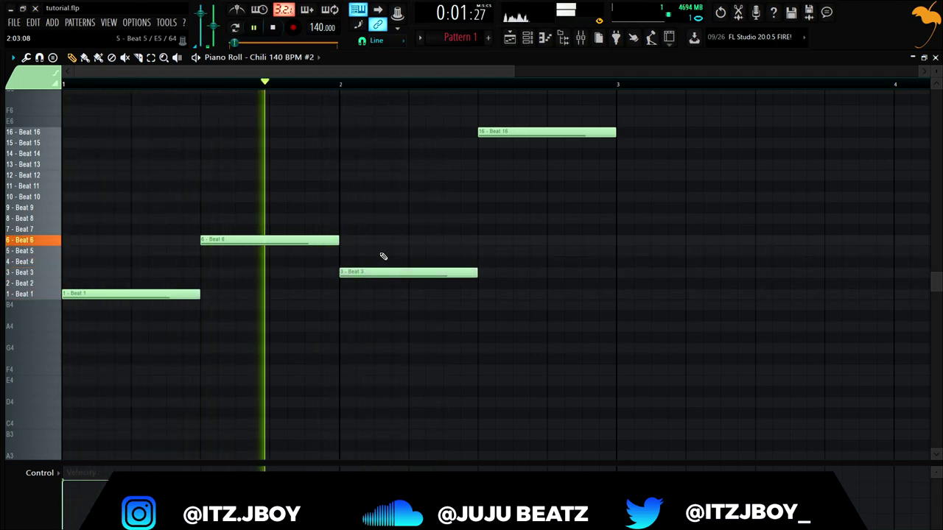
pyautogui.press('space')
pyautogui.press('space')
pyautogui.press('space')
# Try the first bar 2 note on the Beat 2 slice, then return it to Beat 3 and play the sequence
pyautogui.moveTo(370, 271); pyautogui.dragTo(371, 283)
pyautogui.press('space')
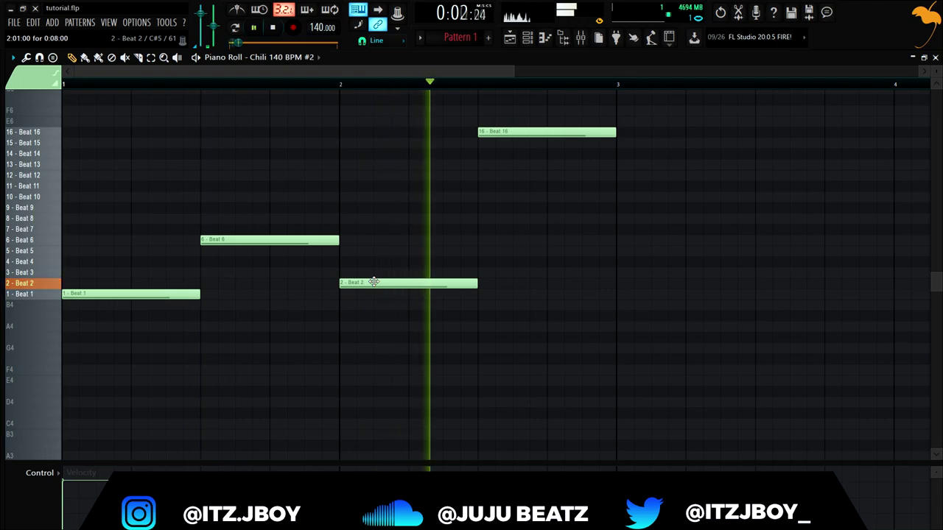
pyautogui.moveTo(372, 281); pyautogui.dragTo(371, 271)
pyautogui.press('space')
pyautogui.press('space')
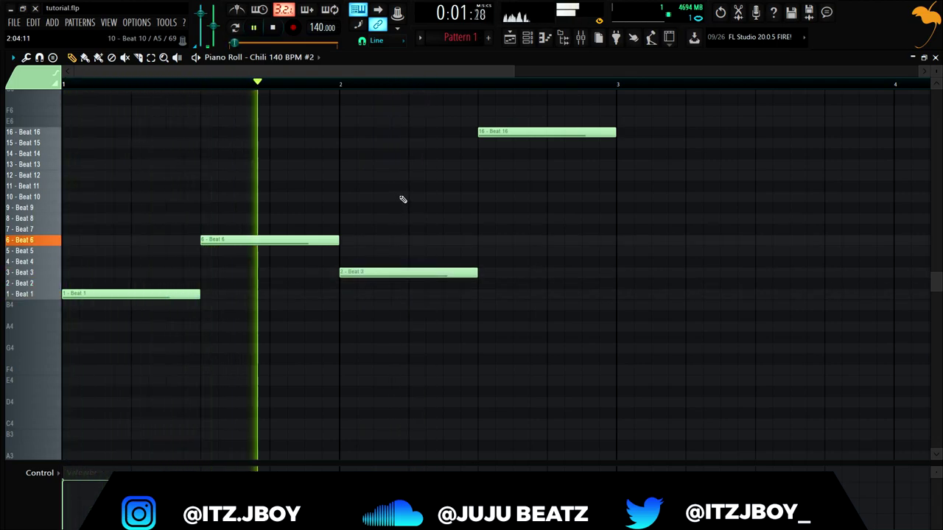
pyautogui.press('space')
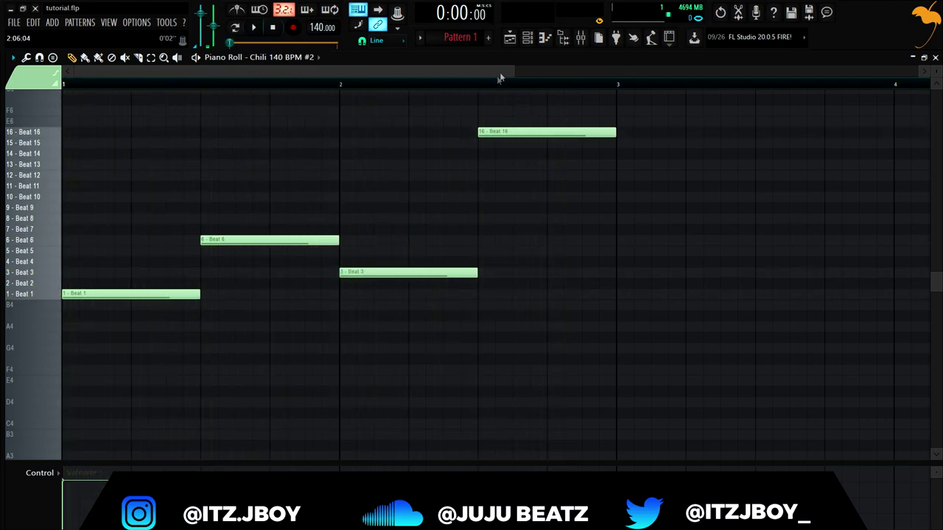
# Open the Chili 140 BPM #2 slicer to view its slices, then return to the piano roll
pyautogui.click(531, 38)
pyautogui.click(100, 145)
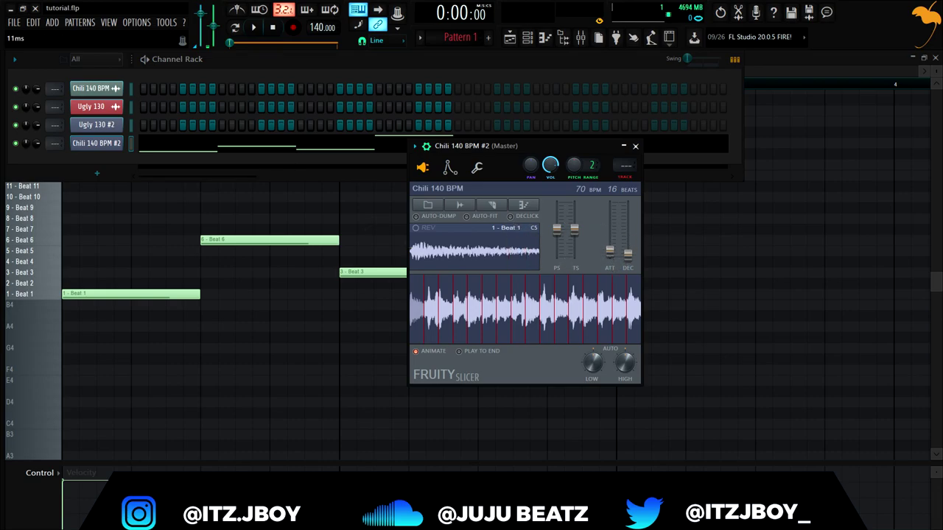
pyautogui.click(635, 146)
pyautogui.click(530, 38)
# Play the two-bar sequence from the start twice to check how the slices flow together
pyautogui.press('space')
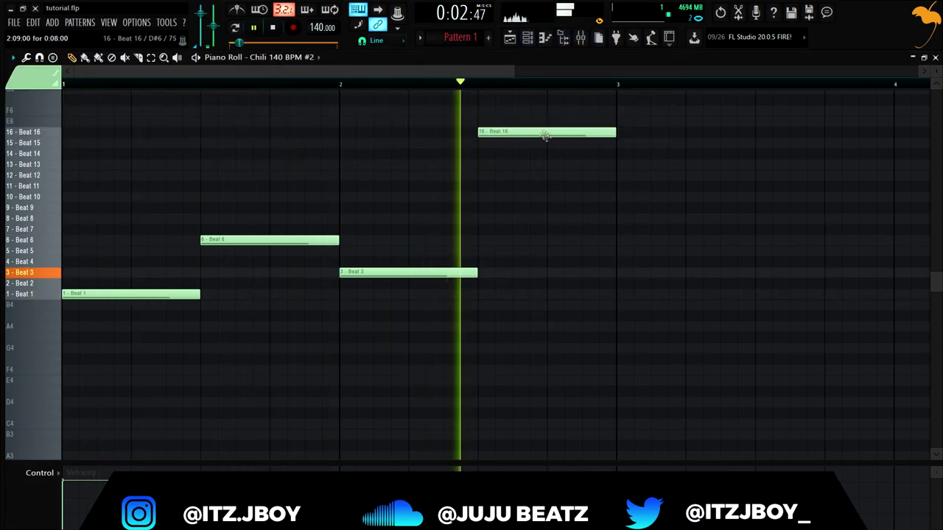
pyautogui.press('space')
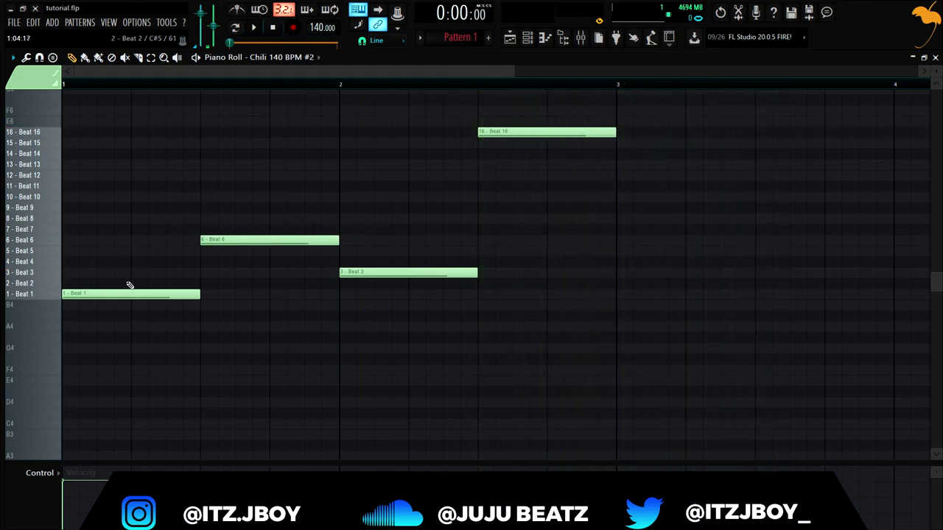
pyautogui.press('space')
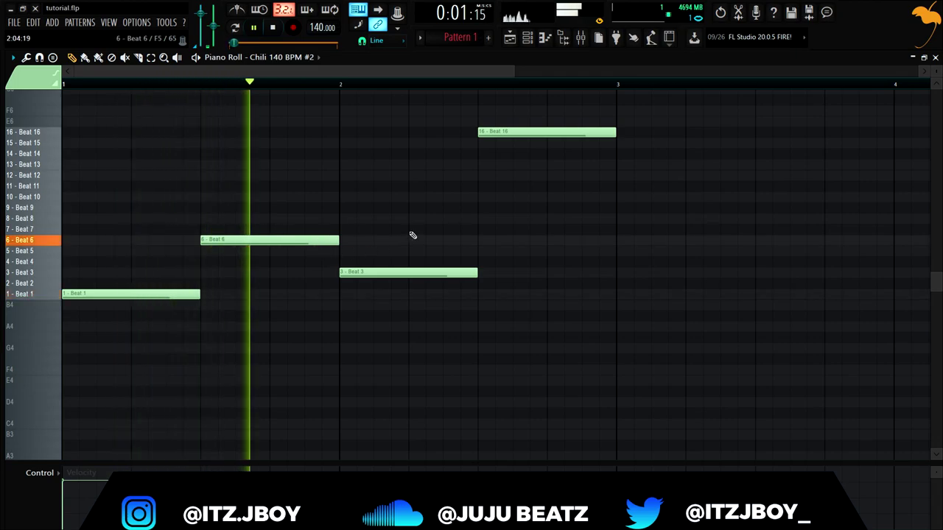
pyautogui.press('space')
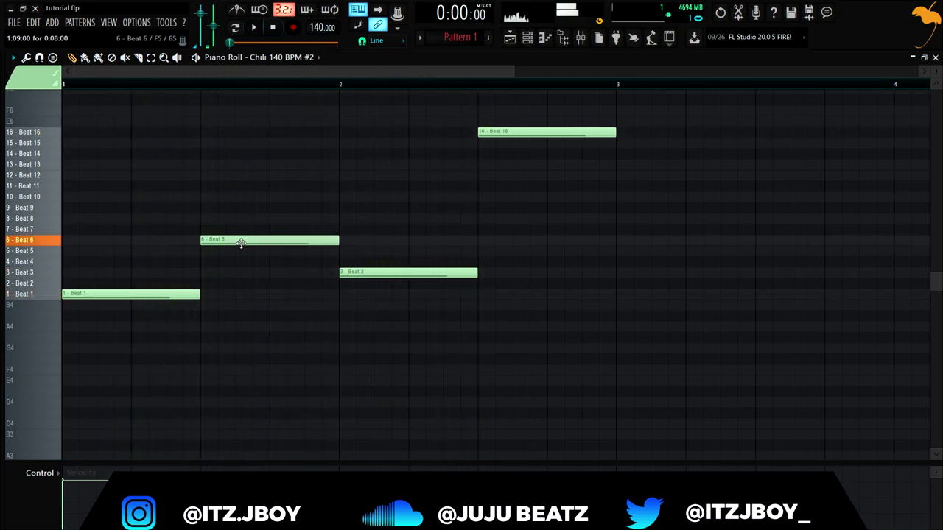
# Try the second note of bar 1 on the Beat 5 slice, return it to Beat 6 and play the sequence
pyautogui.moveTo(241, 243)
pyautogui.mouseDown()
pyautogui.moveTo(238, 257)
pyautogui.moveTo(247, 151)
pyautogui.moveTo(242, 250)
pyautogui.mouseUp()
pyautogui.press('space')
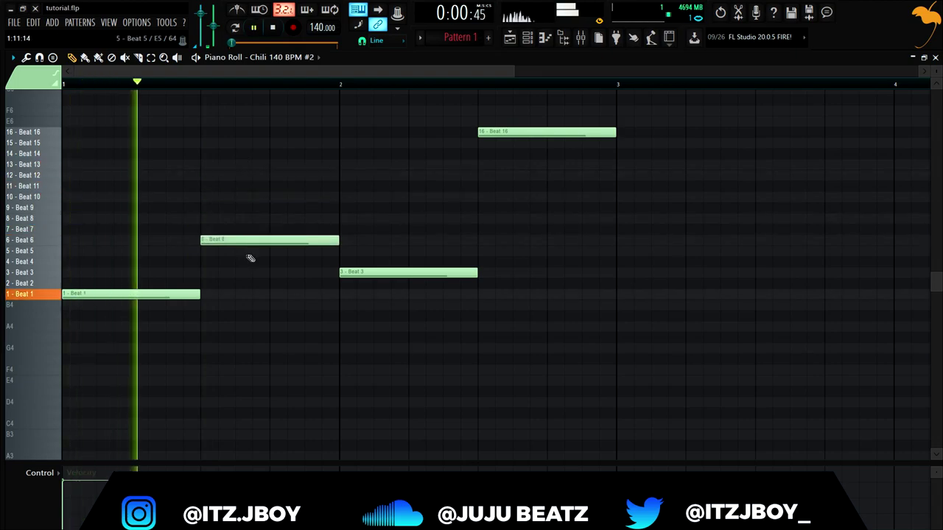
pyautogui.press('space')
pyautogui.moveTo(233, 242)
pyautogui.mouseDown()
pyautogui.moveTo(238, 285)
pyautogui.moveTo(243, 252)
pyautogui.moveTo(232, 237)
pyautogui.mouseUp()
pyautogui.press('space')
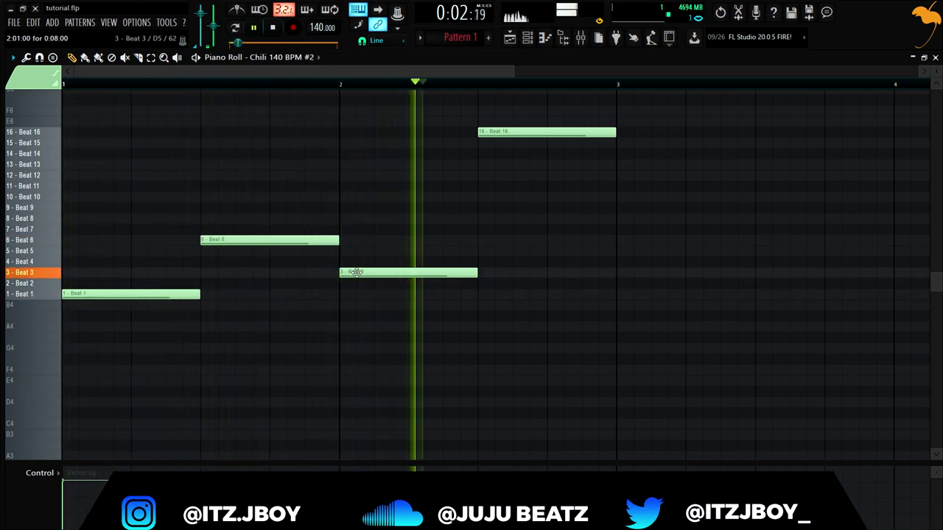
pyautogui.press('space')
pyautogui.press('space')
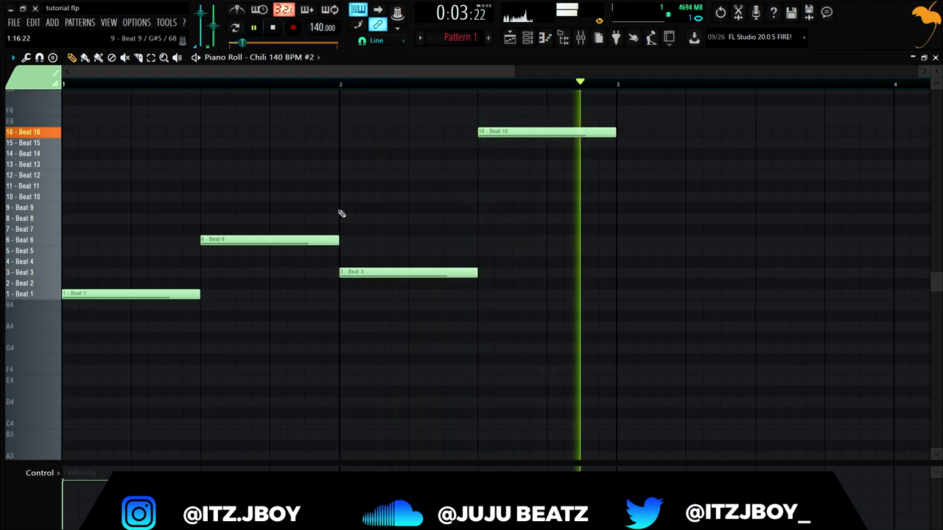
pyautogui.press('space')
# Duplicate the two-bar note sequence into bars 3 and 4
pyautogui.keyDown('ctrl'); pyautogui.scroll(-2, 348, 209); pyautogui.keyUp('ctrl')
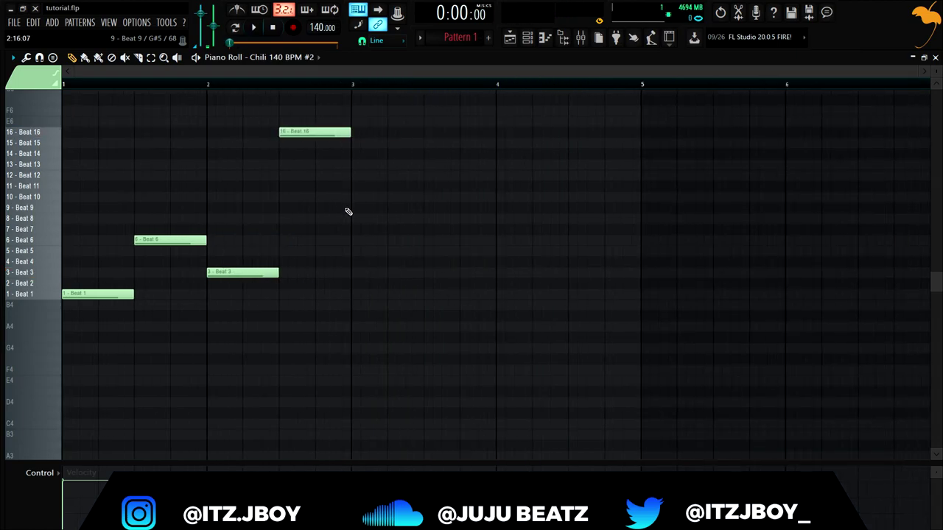
pyautogui.hotkey('ctrl', 'b')
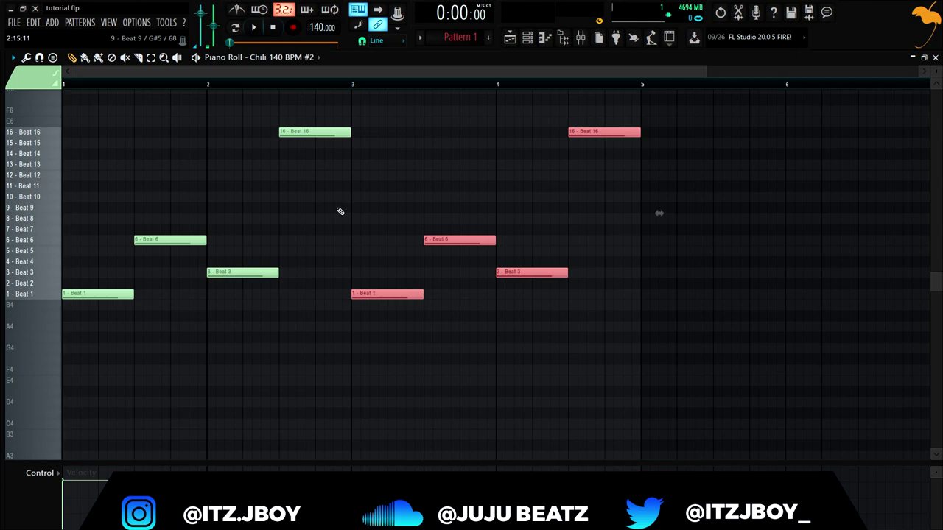
pyautogui.keyDown('ctrl'); pyautogui.scroll(-1, 340, 211); pyautogui.keyUp('ctrl')
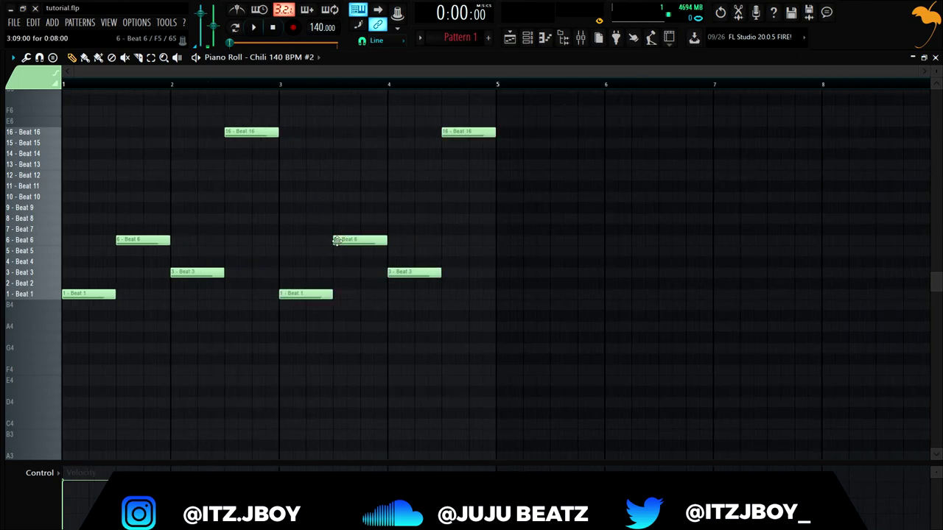
# Set playback to start from the second half of bar 2 and try the first bar 3 note on Beat 8 and Beat 9
pyautogui.keyDown('ctrl'); pyautogui.scroll(2, 301, 271); pyautogui.keyUp('ctrl')
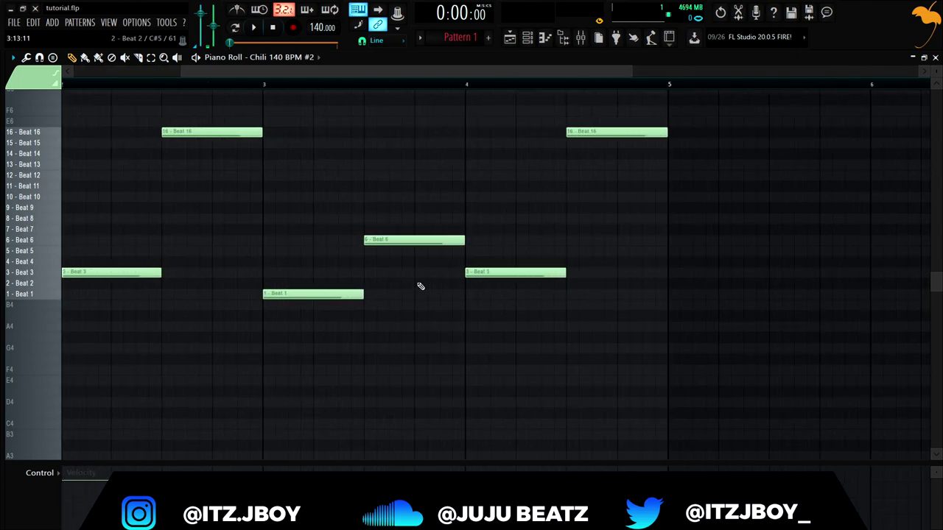
pyautogui.click(160, 87)
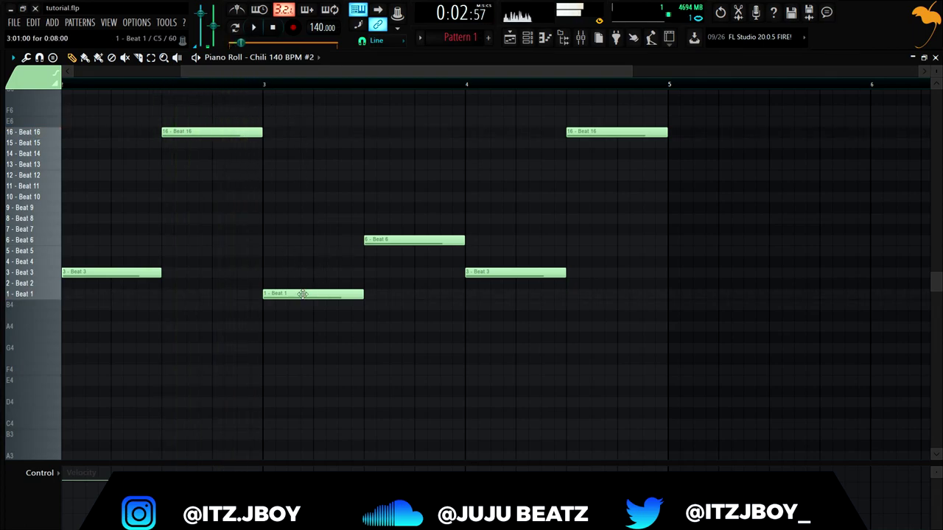
pyautogui.moveTo(305, 272); pyautogui.dragTo(306, 241)
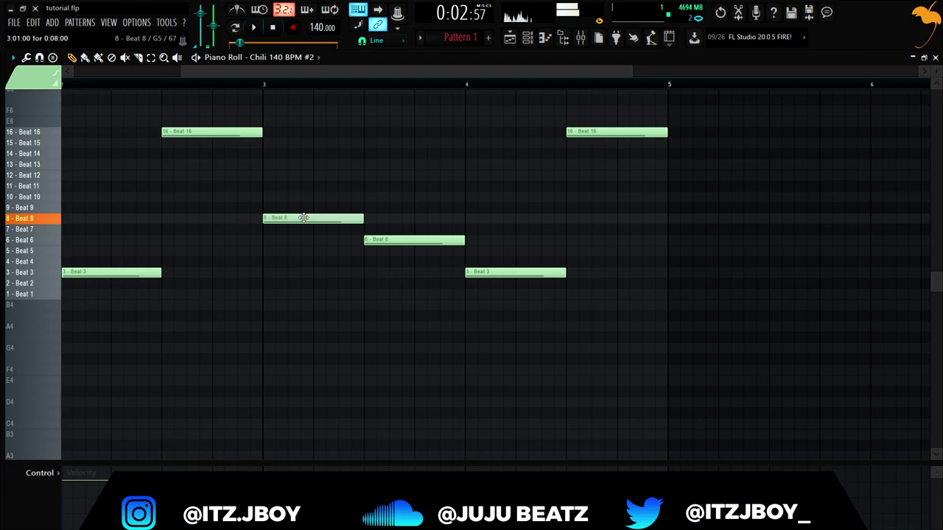
pyautogui.moveTo(320, 216); pyautogui.dragTo(320, 202)
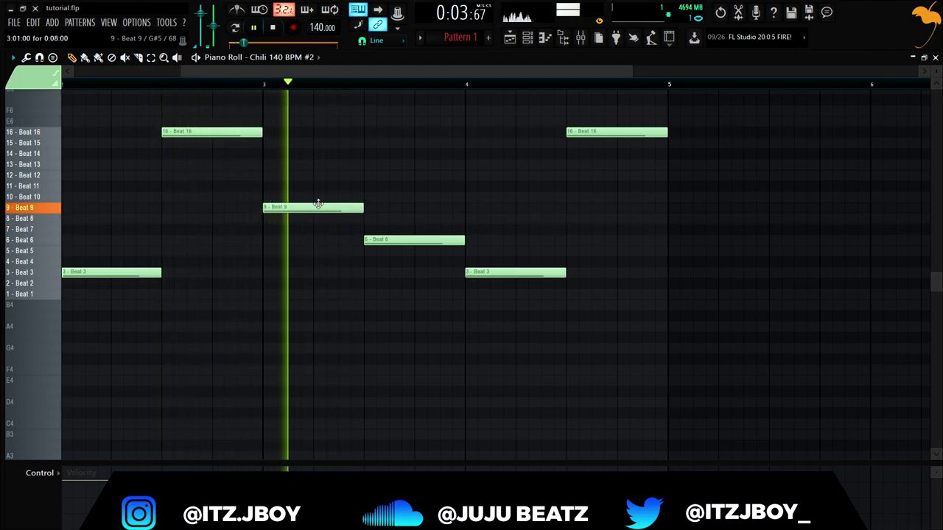
# Try the first bar 3 note on the Beat 3 and Beat 2 slices, then return it to Beat 1 and play
pyautogui.moveTo(318, 205); pyautogui.dragTo(317, 277)
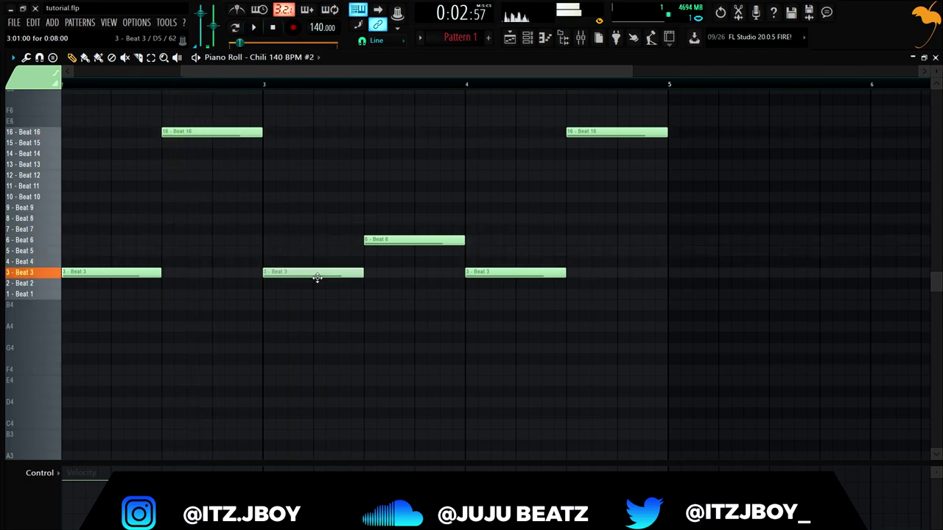
pyautogui.press('space')
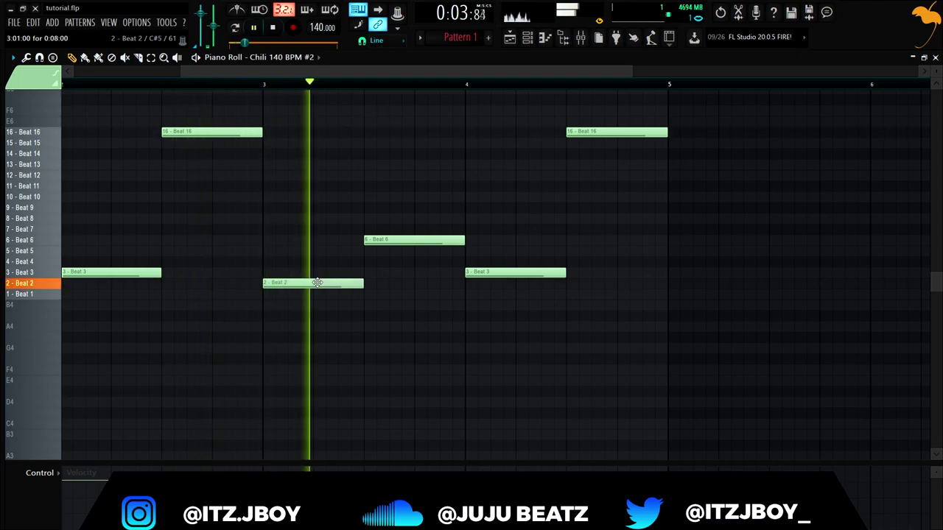
pyautogui.press('space')
pyautogui.moveTo(330, 282); pyautogui.dragTo(321, 296)
pyautogui.press('space')
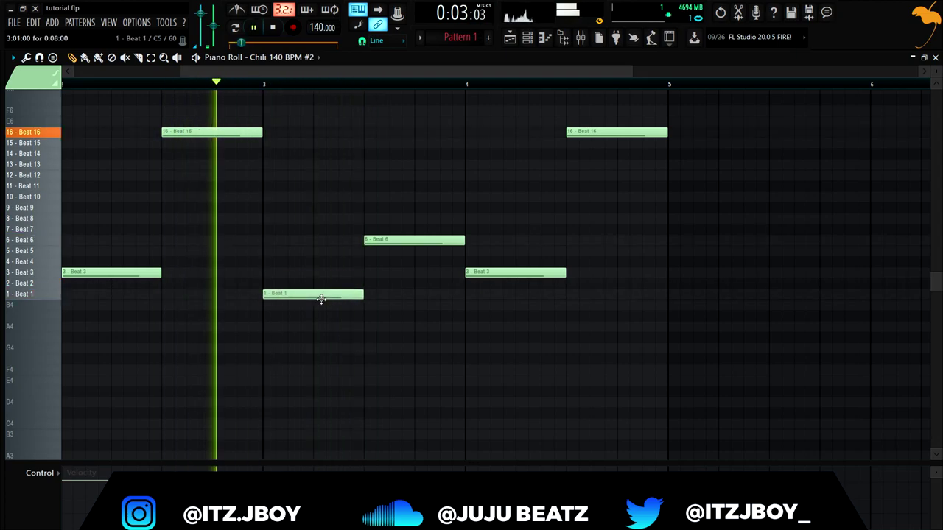
pyautogui.press('space')
# Try the second note of bar 3 on the Beat 3 slice and the first note of bar 4 on Beat 7 during playback
pyautogui.click(381, 242)
pyautogui.moveTo(381, 242); pyautogui.dragTo(382, 282)
pyautogui.press('space')
pyautogui.moveTo(475, 273); pyautogui.dragTo(478, 221)
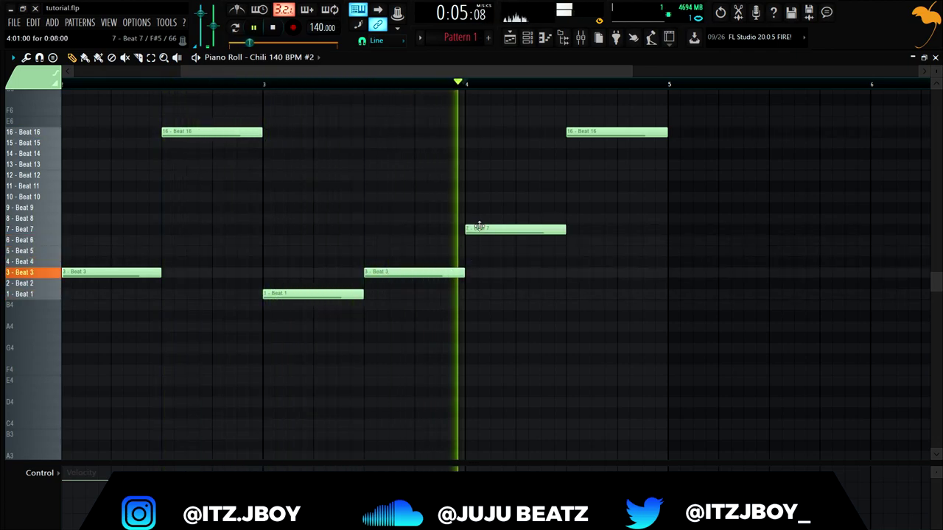
pyautogui.press('space')
# Try the second note of bar 3 on the Beat 2 slice, then move it to Beat 7 and play
pyautogui.moveTo(398, 275); pyautogui.dragTo(397, 286)
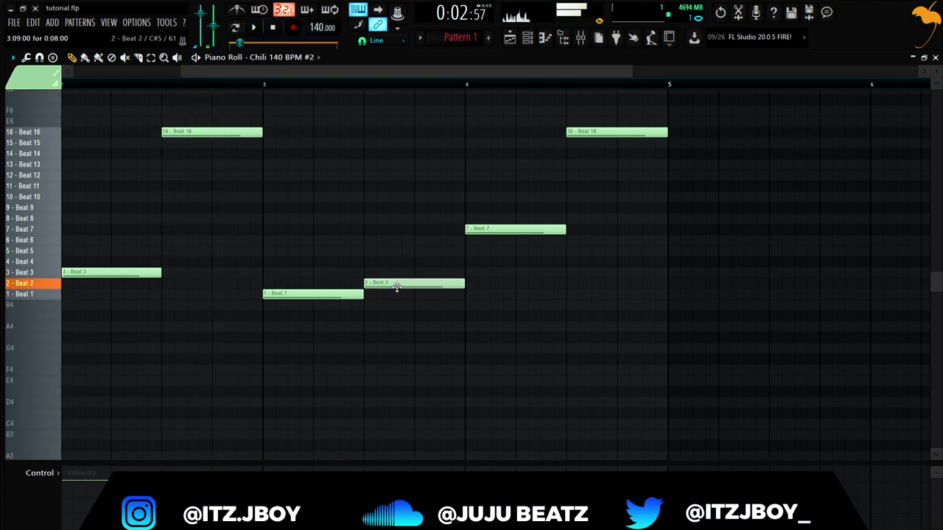
pyautogui.press('space')
pyautogui.press('space')
pyautogui.moveTo(401, 245); pyautogui.dragTo(401, 228)
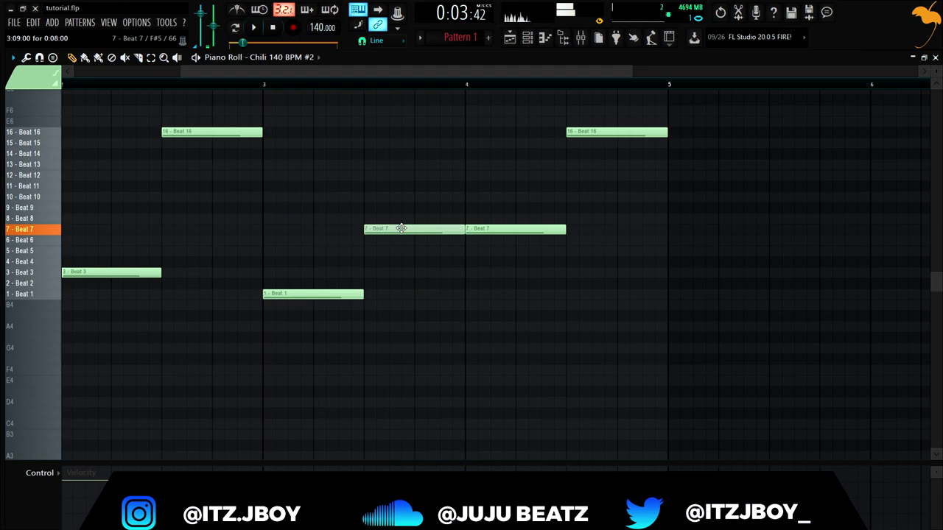
pyautogui.press('space')
# Move the note at the start of bar 4 to the Beat 3 slice and play the sequence
pyautogui.scroll(-2, 344, 217)
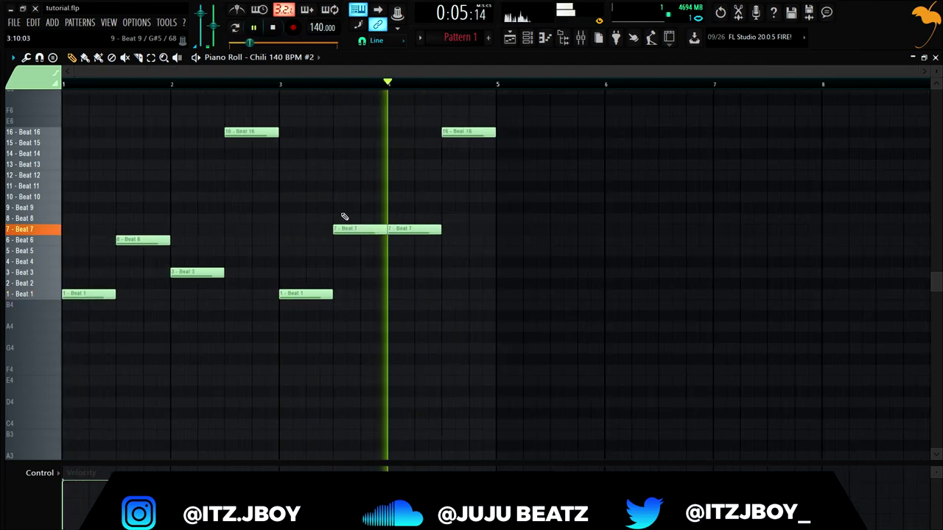
pyautogui.scroll(3, 436, 216)
pyautogui.moveTo(437, 227); pyautogui.dragTo(431, 271)
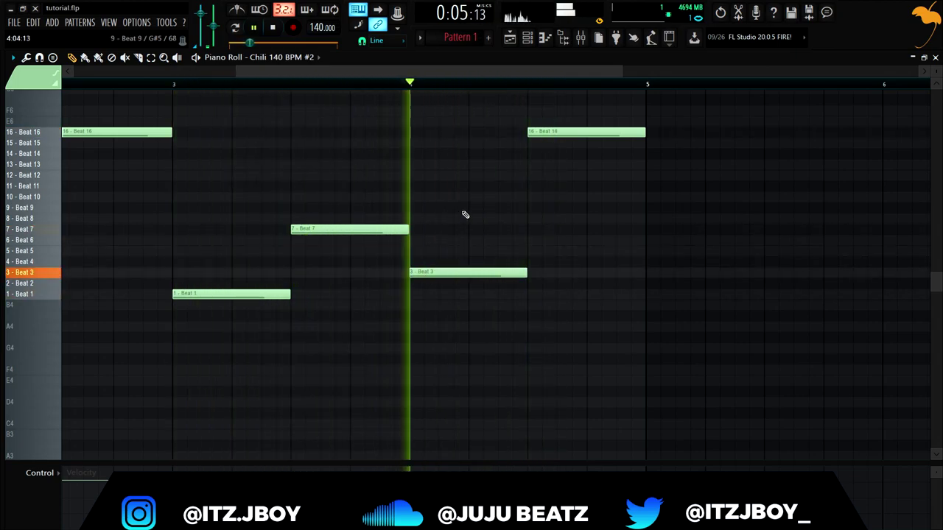
pyautogui.press('space')
pyautogui.moveTo(433, 274)
pyautogui.mouseDown()
pyautogui.moveTo(435, 292)
pyautogui.moveTo(433, 270)
pyautogui.mouseUp()
pyautogui.press('space')
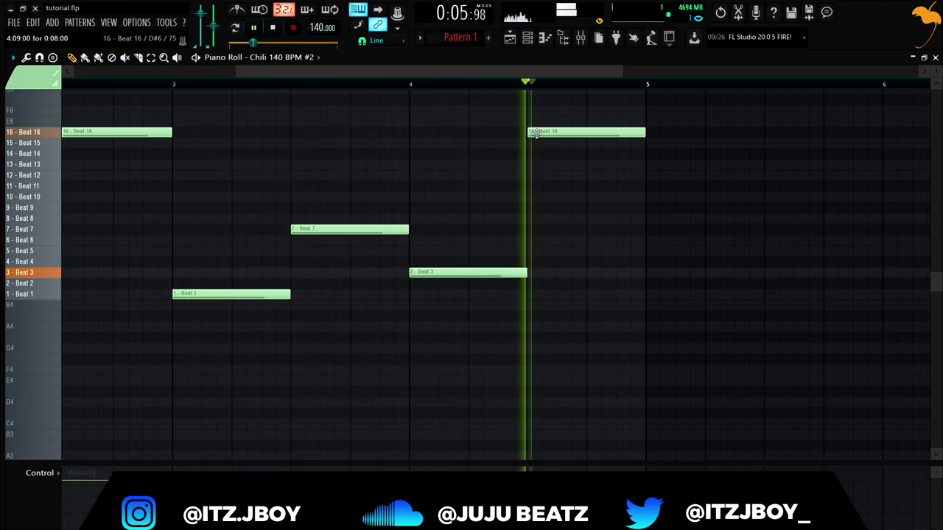
pyautogui.press('space')
# Move the note in the second half of bar 4 to the Beat 14 slice and play the sequence
pyautogui.moveTo(537, 133); pyautogui.dragTo(533, 161)
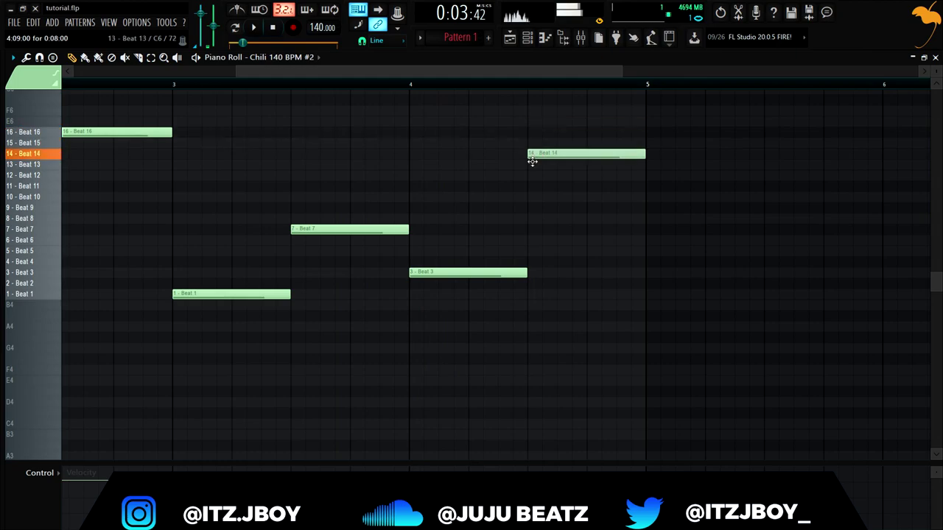
pyautogui.press('space')
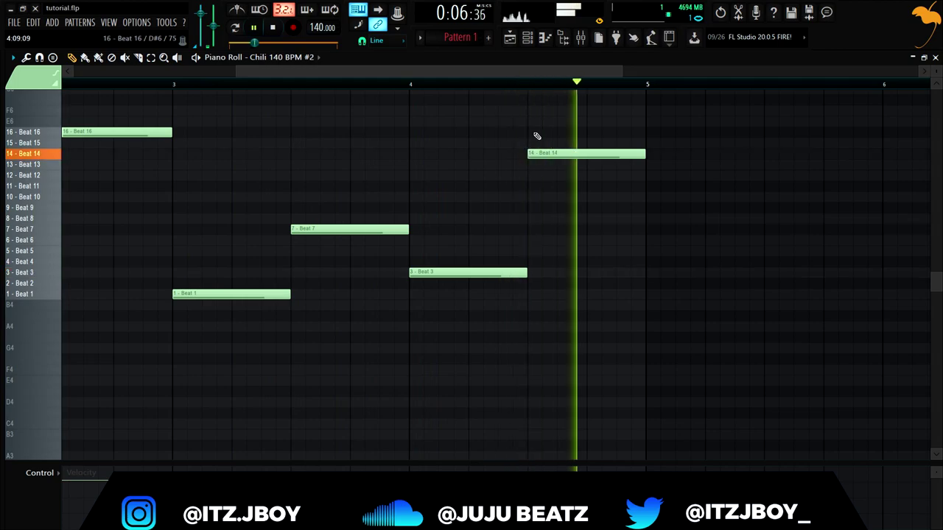
pyautogui.press('space')
# Play the full four-bar sequence from the beginning to review the new melody
pyautogui.scroll(-3, 467, 156)
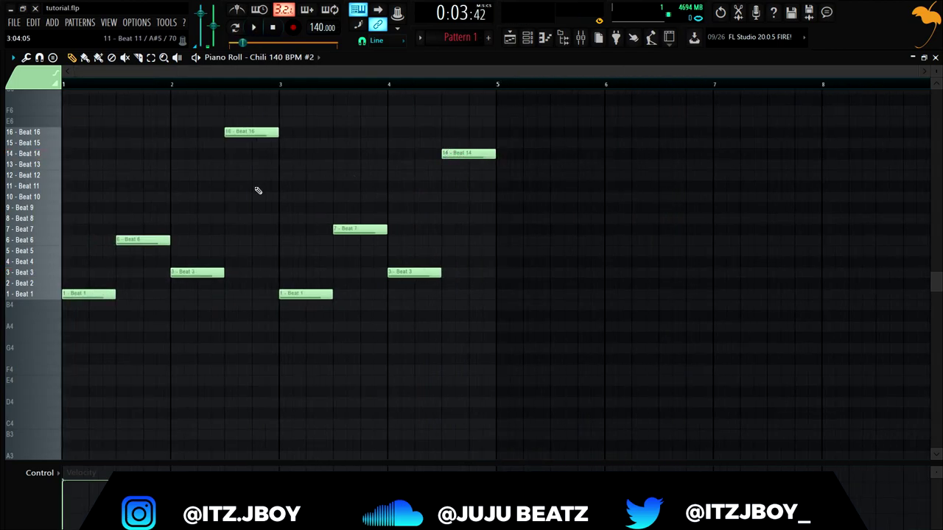
pyautogui.press('space')
pyautogui.click(273, 33)
pyautogui.press('space')
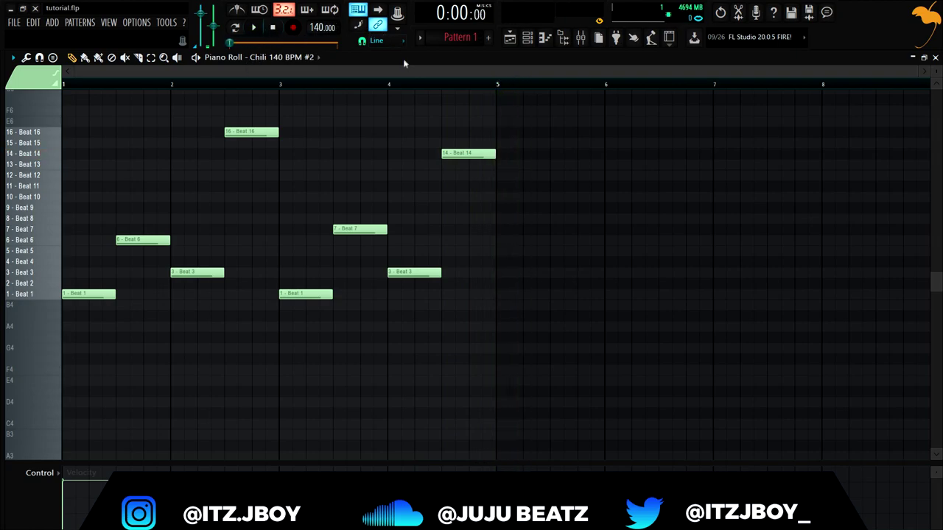
# Open the Playlist with the Pattern 1 clip and the original sample clips
pyautogui.click(528, 38)
pyautogui.click(516, 39)
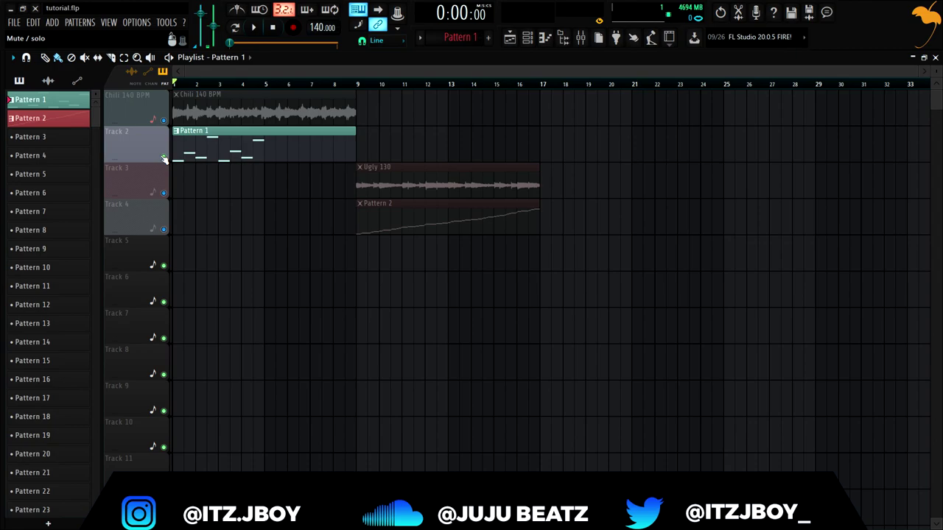
# Duplicate the four-bar Chili 140 BPM #2 melody in the piano roll to fill eight bars, and return to the Playlist
pyautogui.click(534, 38)
pyautogui.rightClick(144, 139)
pyautogui.click(143, 138)
pyautogui.rightClick(114, 145)
pyautogui.click(158, 154)
pyautogui.rightClick(112, 144)
pyautogui.click(144, 139)
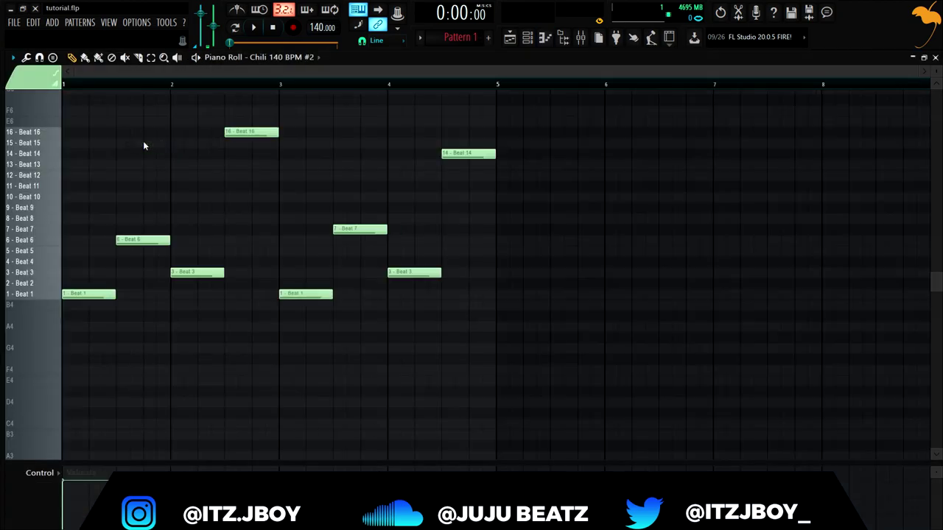
pyautogui.hotkey('ctrl', 'b')
pyautogui.hotkey('ctrl', 'd')
pyautogui.click(510, 38)
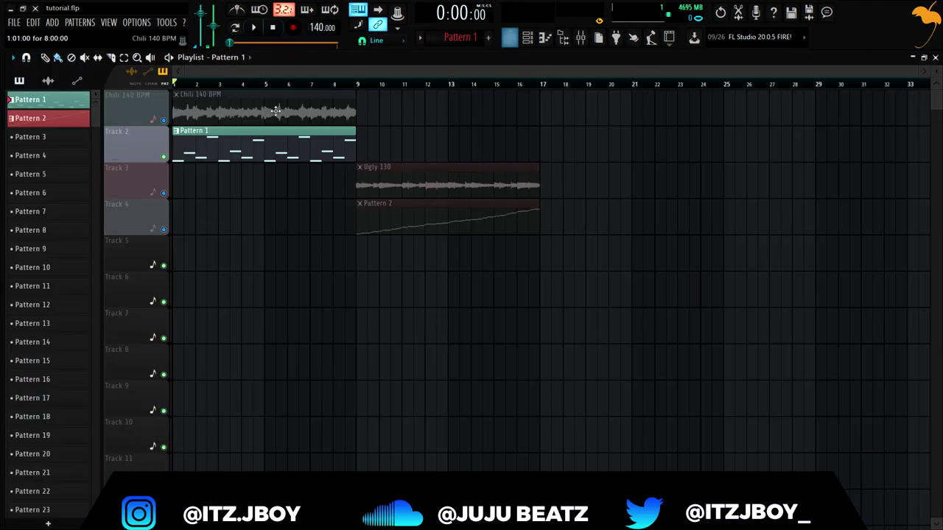
# Compare the original Chili 140 BPM clip with the chopped Pattern 1 clip by playing each one with the other muted
pyautogui.click(163, 157)
pyautogui.click(164, 121)
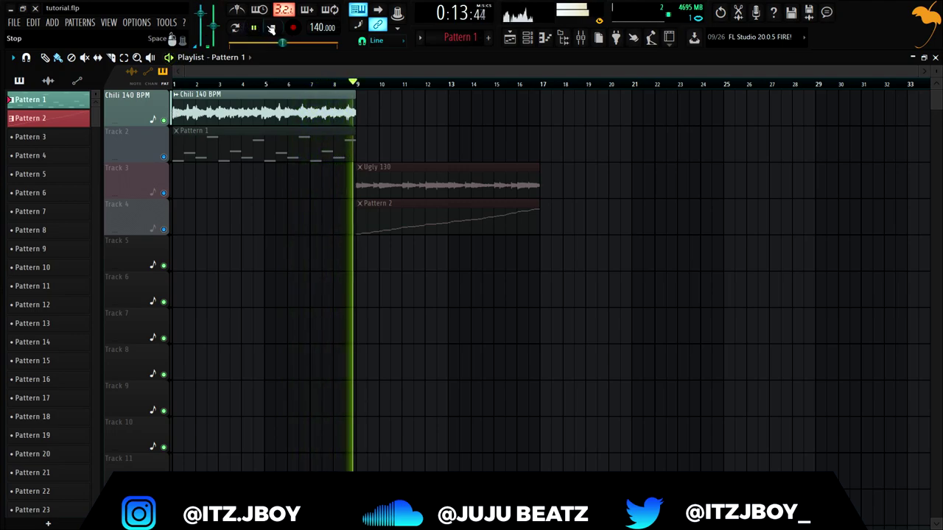
pyautogui.click(164, 156)
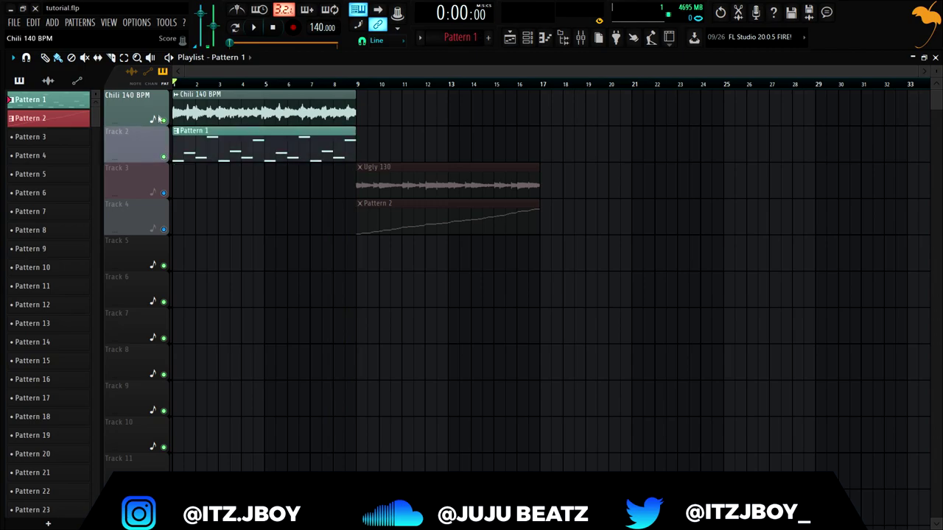
pyautogui.click(164, 120)
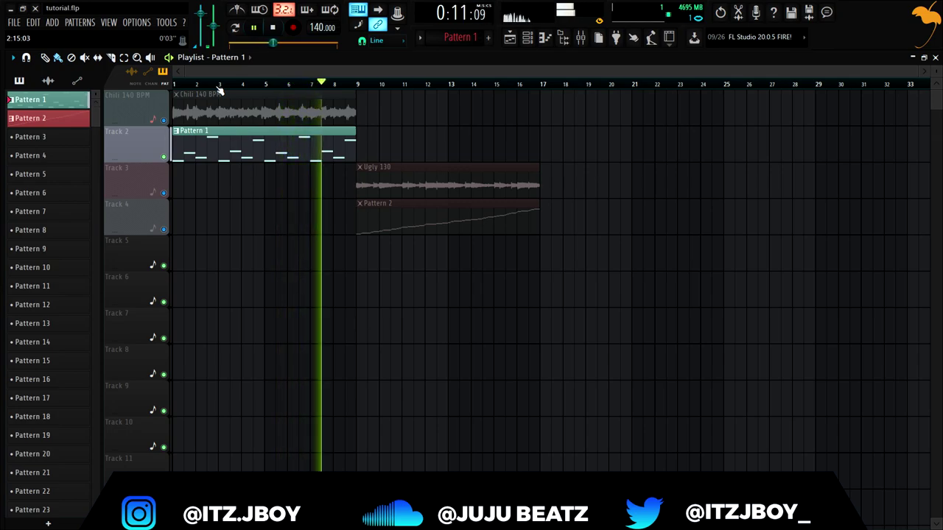
pyautogui.press('space')
# Unmute the Ugly 130 and Pattern 2 tracks, and mute the Chili 140 BPM and Pattern 1 tracks
pyautogui.click(165, 157)
pyautogui.rightClick(165, 157)
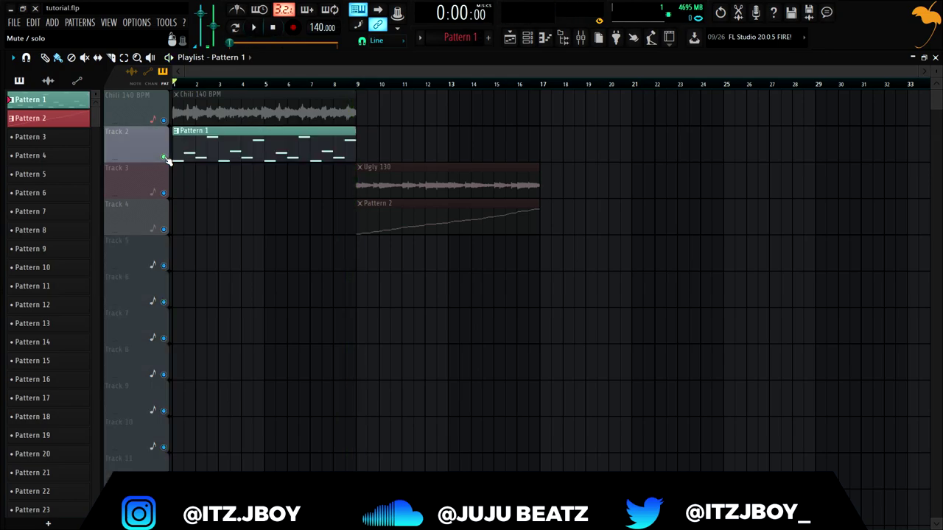
pyautogui.rightClick(165, 158)
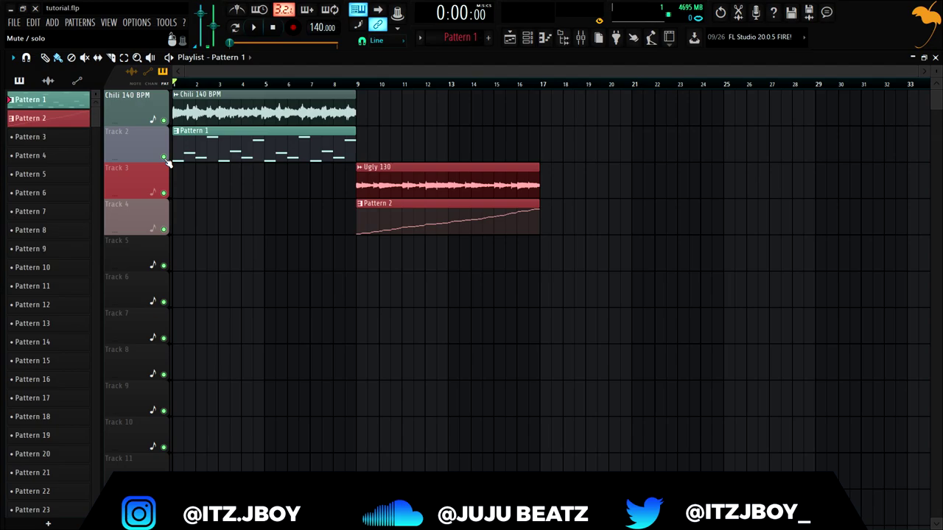
pyautogui.click(163, 120)
pyautogui.click(163, 156)
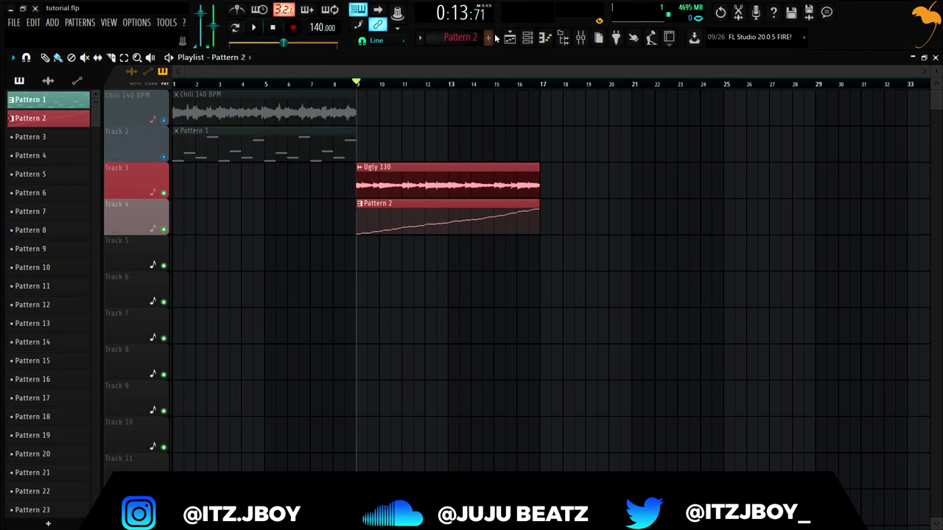
# Slice the Ugly 130 sample by Beat in the Ugly 130 #2 Fruity Slicer and close the plugin
pyautogui.click(527, 38)
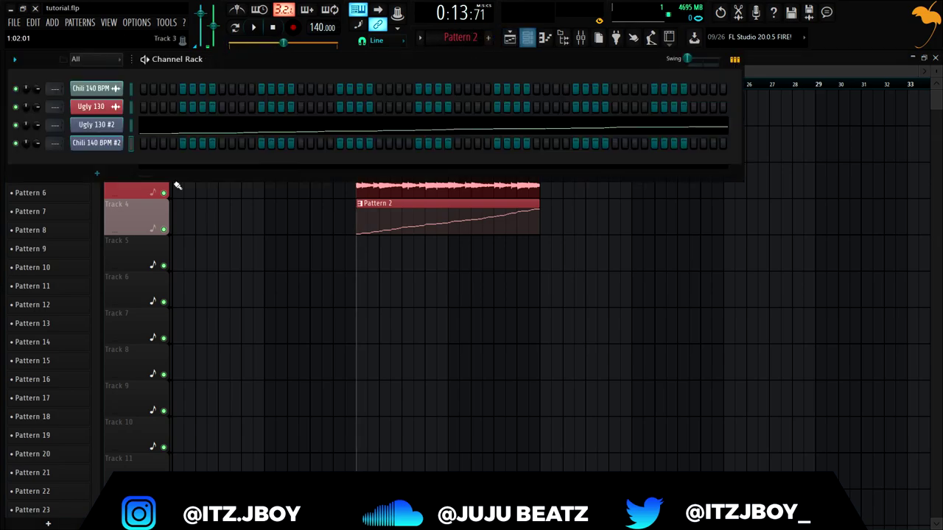
pyautogui.click(110, 126)
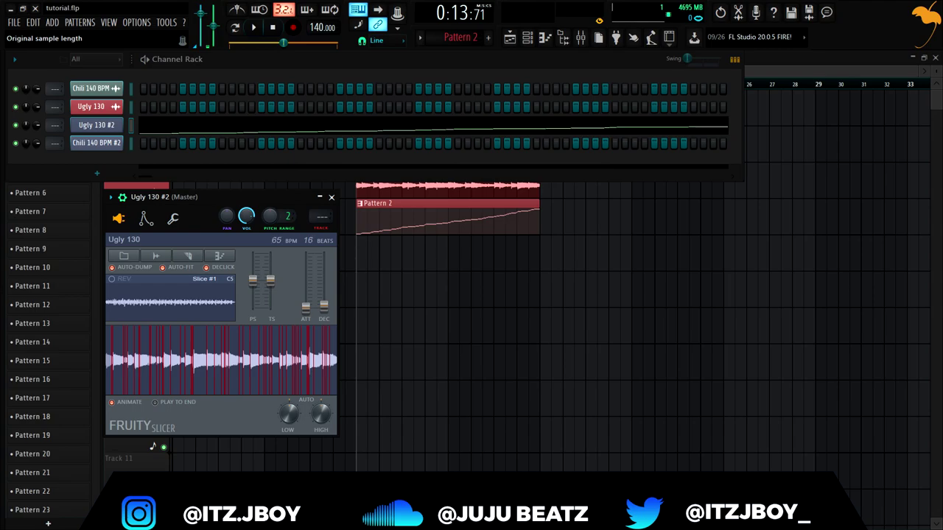
pyautogui.click(197, 262)
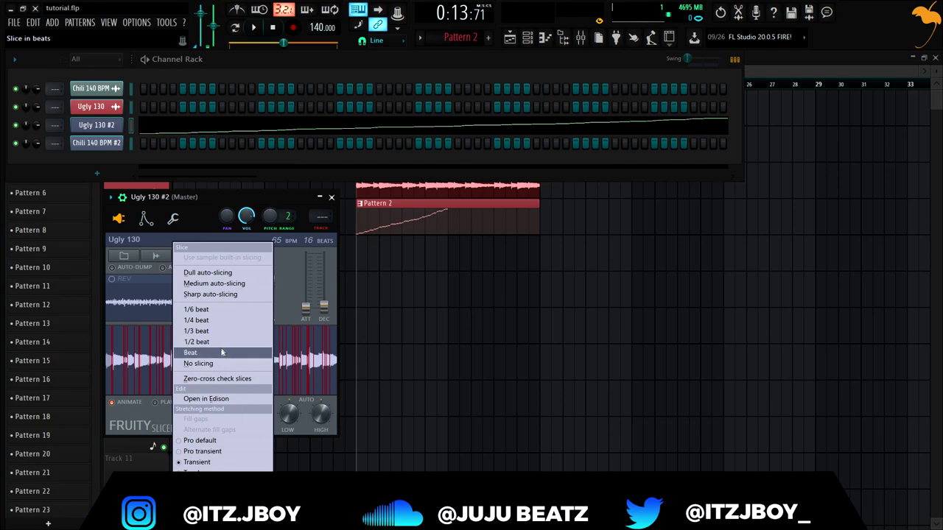
pyautogui.click(221, 353)
pyautogui.click(332, 199)
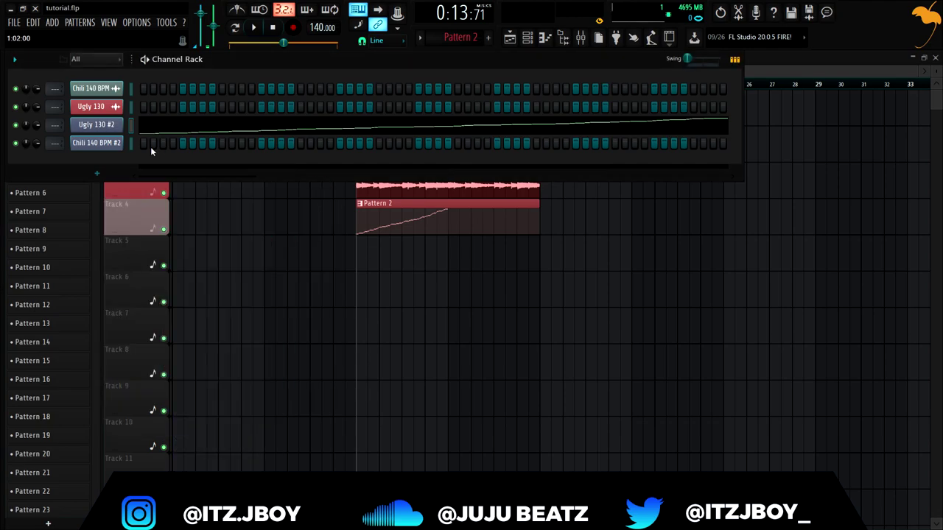
# Clear the Ugly 130 #2 notes in the piano roll and place a half-bar Beat 1 note at the start of bar 1
pyautogui.rightClick(94, 126)
pyautogui.click(143, 123)
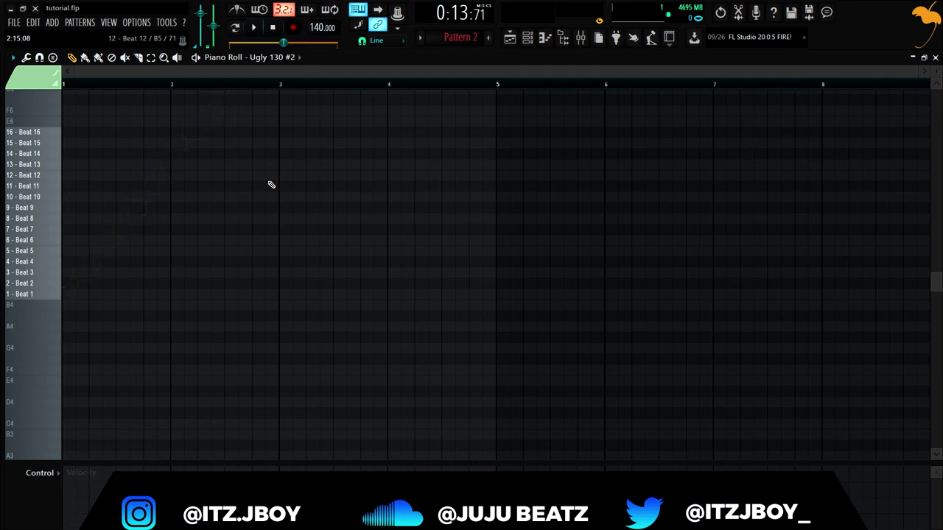
pyautogui.scroll(3, 174, 219)
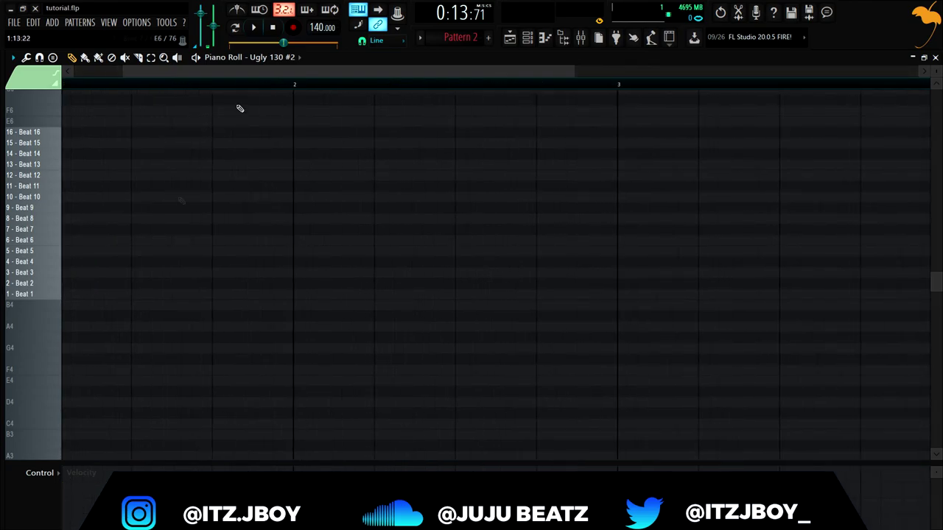
pyautogui.moveTo(254, 73); pyautogui.dragTo(75, 197)
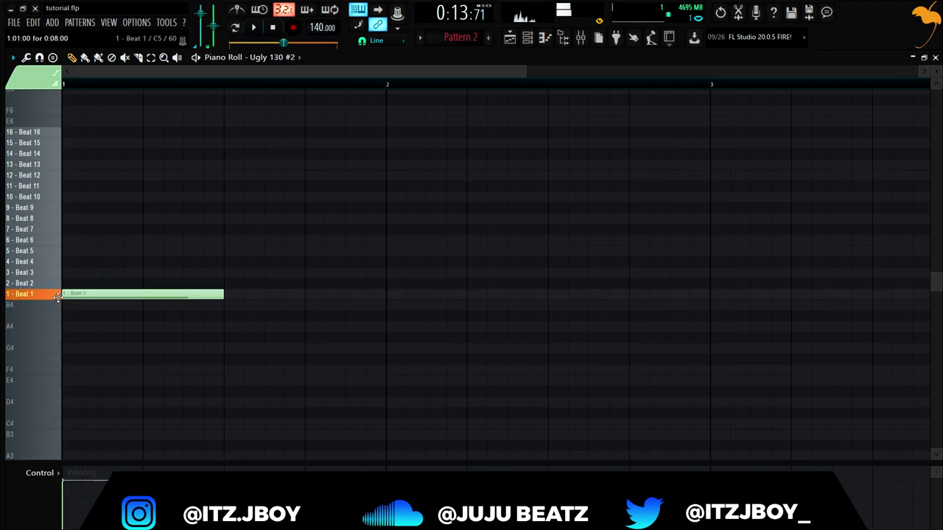
pyautogui.press('space')
pyautogui.press('space')
# Place a Beat 3 note in the second half of bar 1 and play the sequence
pyautogui.click(226, 261)
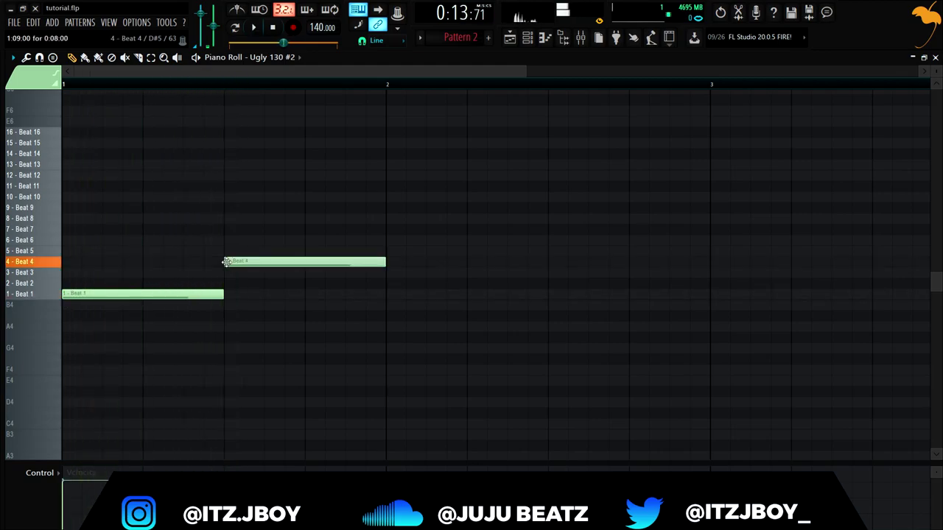
pyautogui.moveTo(226, 263); pyautogui.dragTo(228, 274)
pyautogui.press('space')
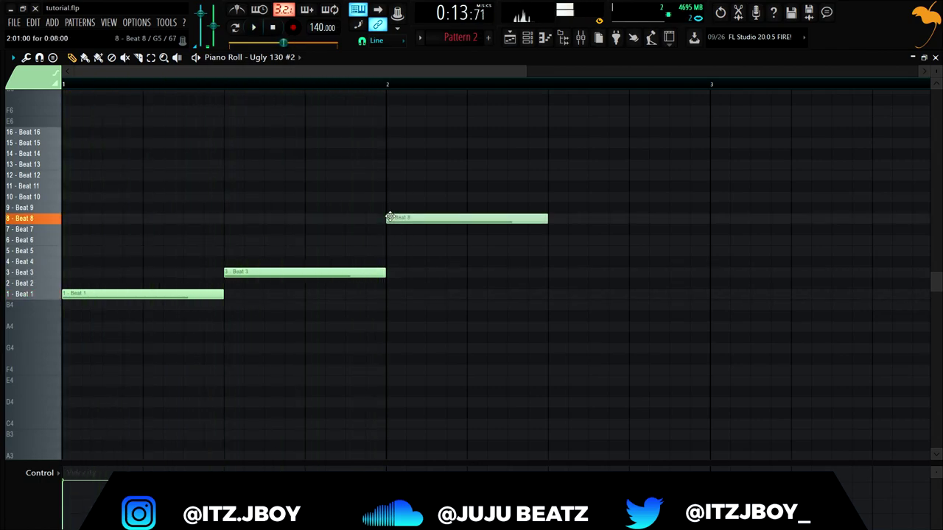
# Place a Beat 8 note at the start of bar 2 and a Beat 15 note in its second half, playing the sequence
pyautogui.press('space')
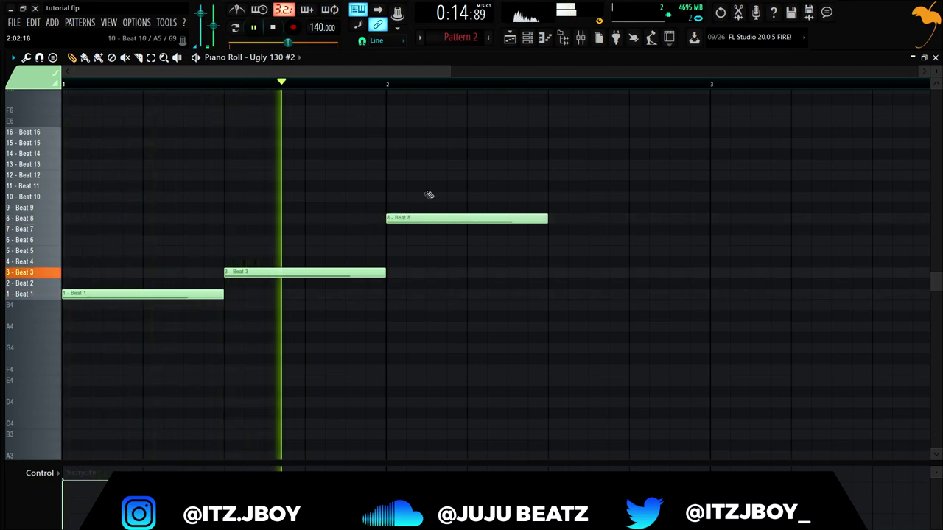
pyautogui.press('space')
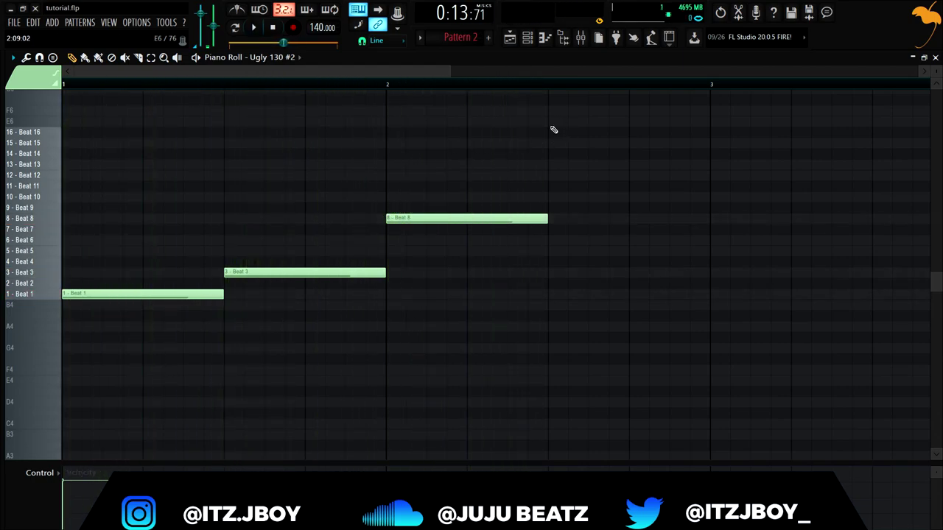
pyautogui.moveTo(550, 122); pyautogui.dragTo(550, 152)
pyautogui.press('space')
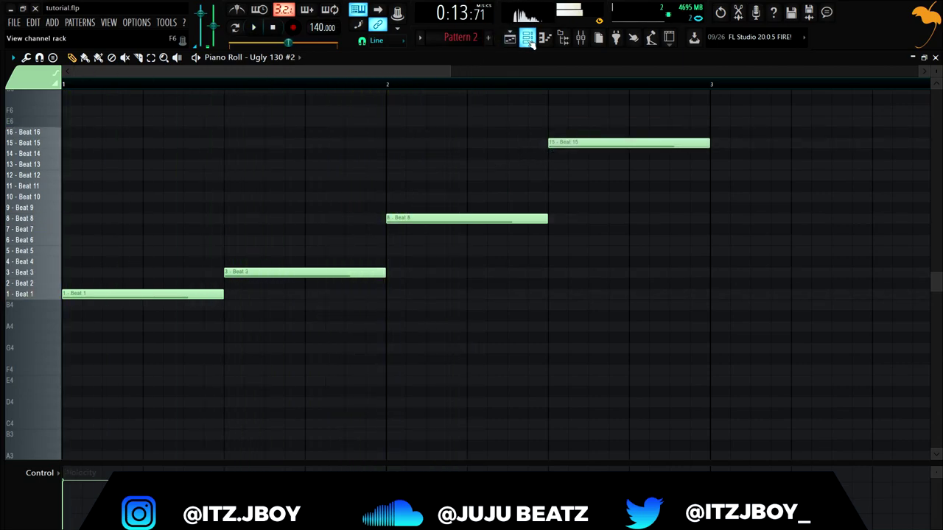
# Raise the attack slightly in the Ugly 130 #2 Fruity Slicer and return to the piano roll
pyautogui.click(527, 37)
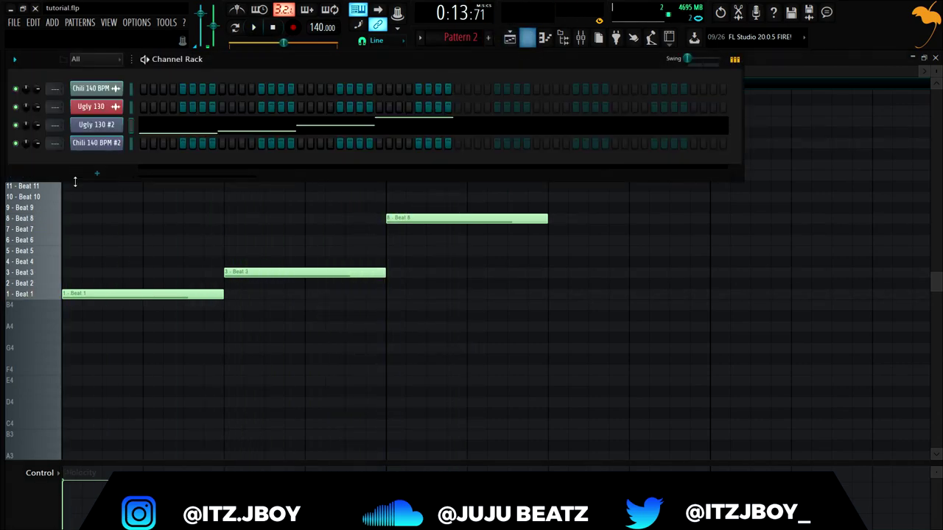
pyautogui.click(108, 125)
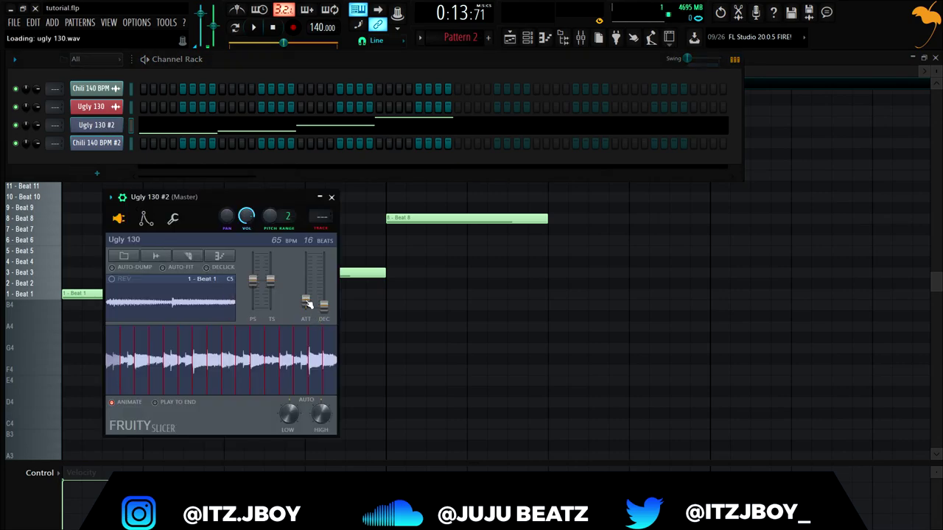
pyautogui.click(331, 198)
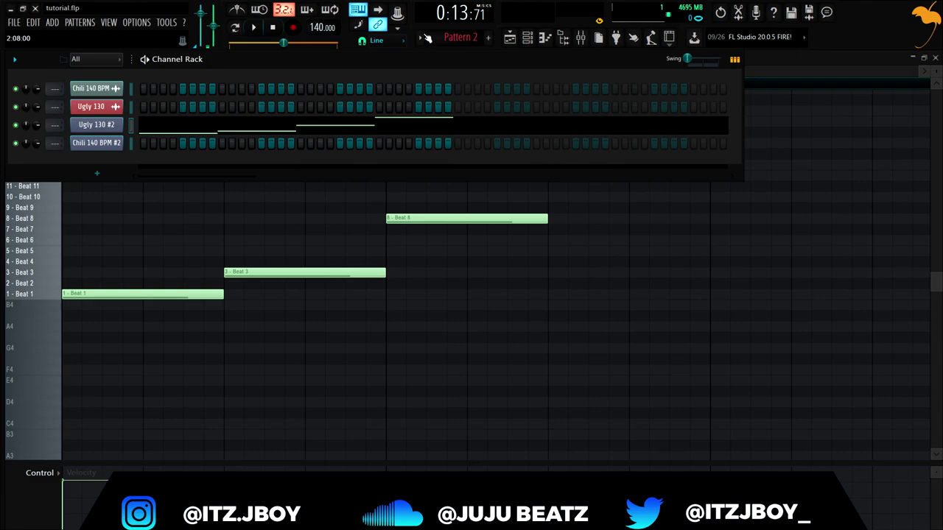
pyautogui.click(520, 42)
# Play the two-bar Ugly 130 #2 slice sequence from the beginning to check how it sounds
pyautogui.press('space')
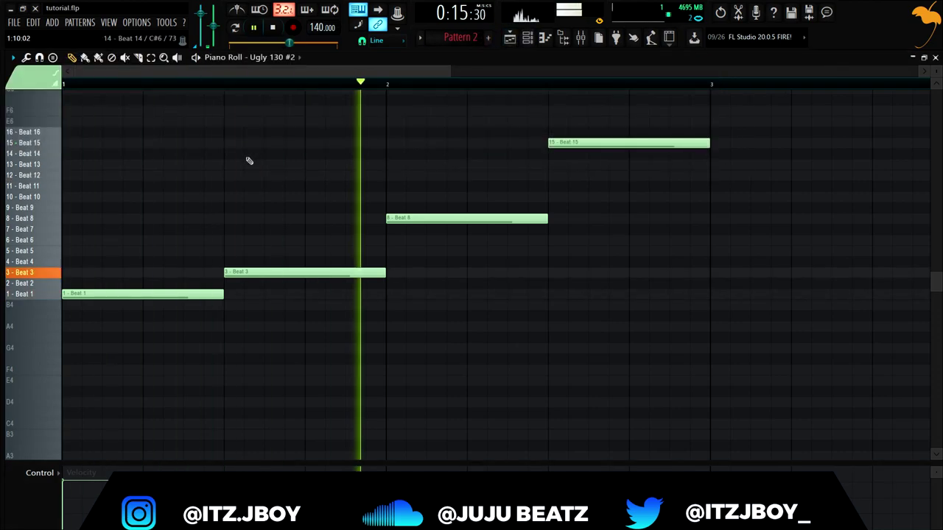
pyautogui.scroll(-2, 230, 207)
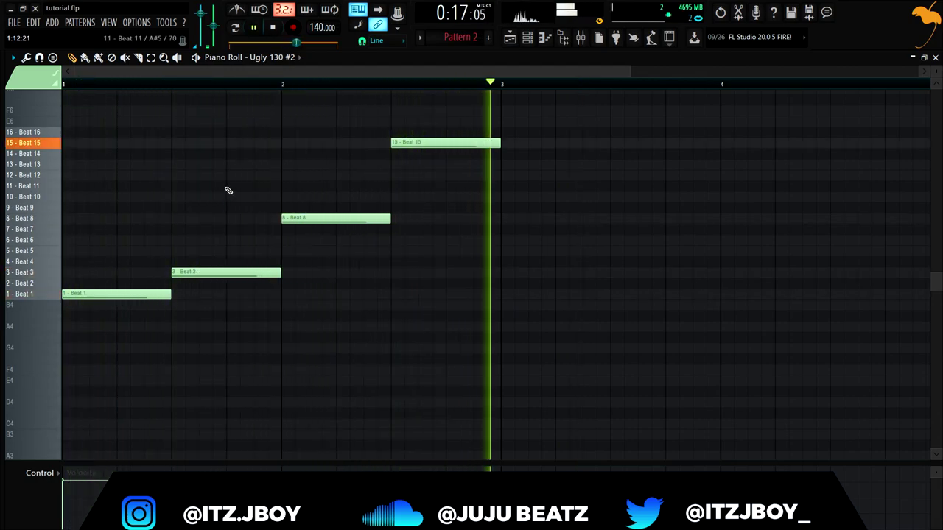
pyautogui.press('space')
pyautogui.press('space')
pyautogui.press('space')
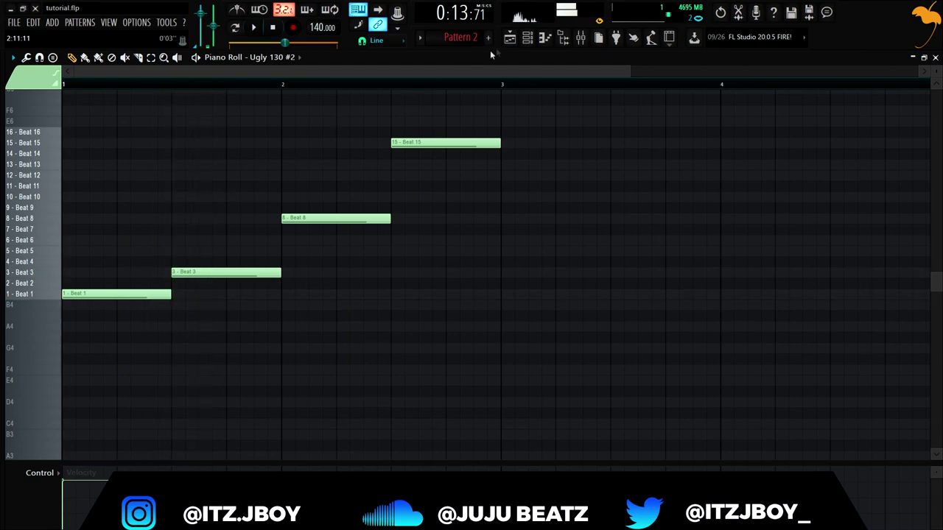
# Mute the Ugly 130 audio track in the Playlist and play the slice sequence again in the piano roll
pyautogui.click(528, 37)
pyautogui.click(509, 37)
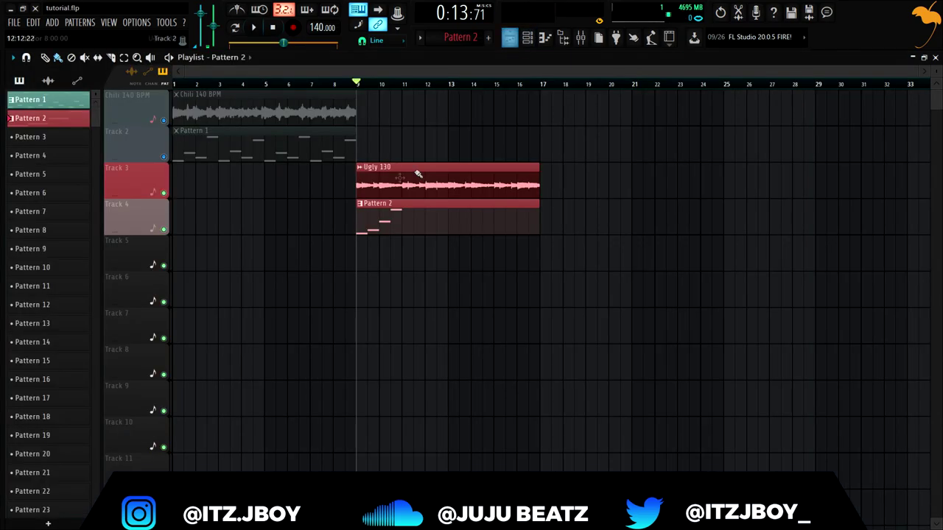
pyautogui.click(165, 194)
pyautogui.click(528, 37)
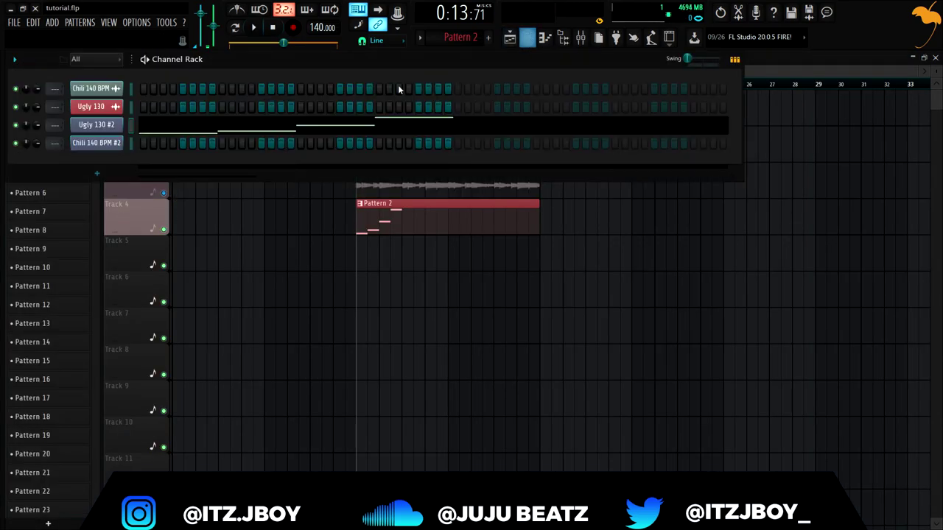
pyautogui.click(514, 38)
pyautogui.click(542, 39)
pyautogui.press('space')
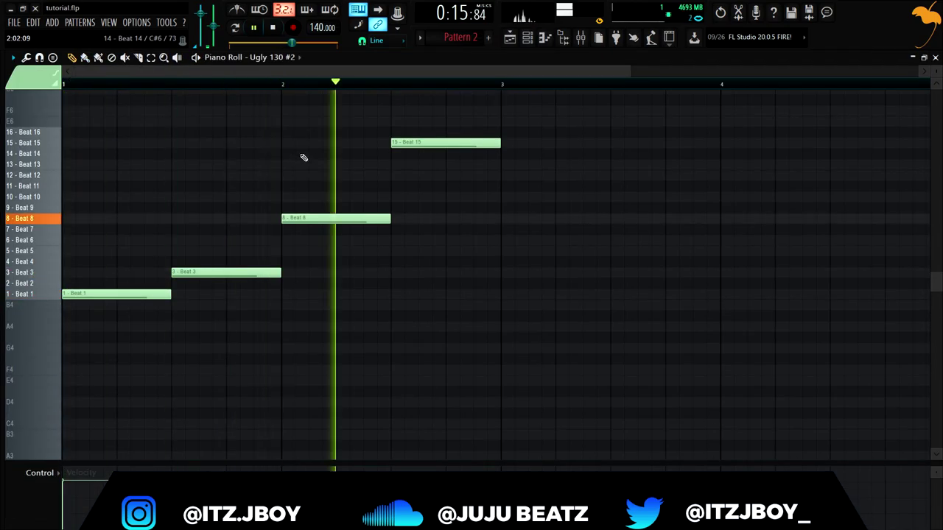
pyautogui.press('space')
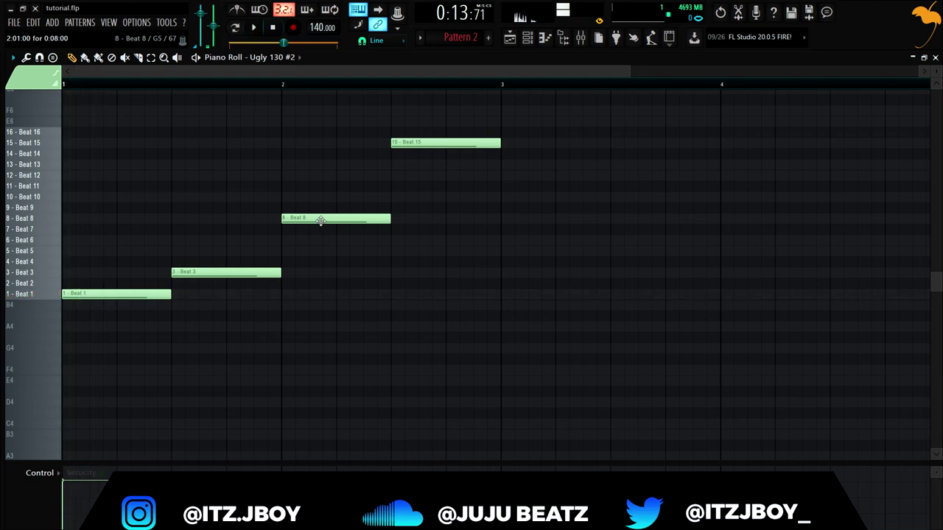
# Try the note at the start of bar 2 on the Beat 13 slice and play the sequence
pyautogui.moveTo(317, 239); pyautogui.dragTo(326, 185)
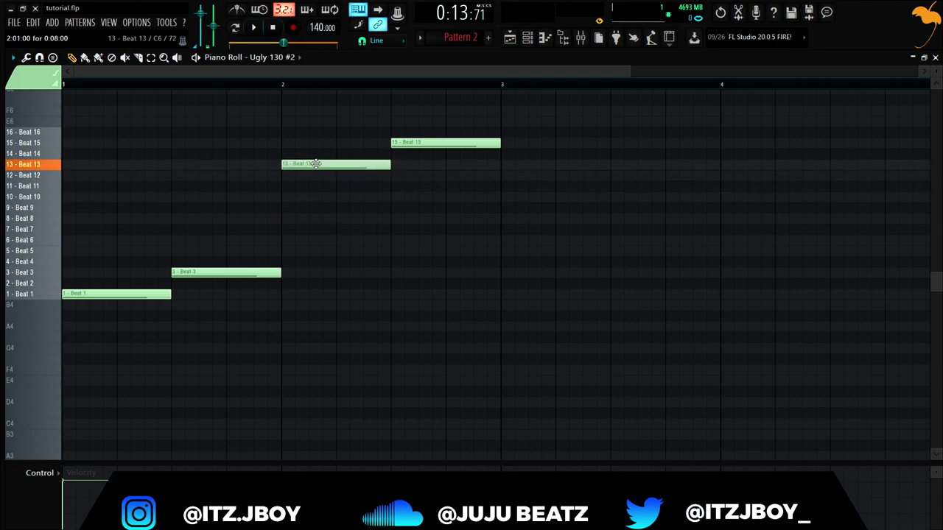
pyautogui.press('space')
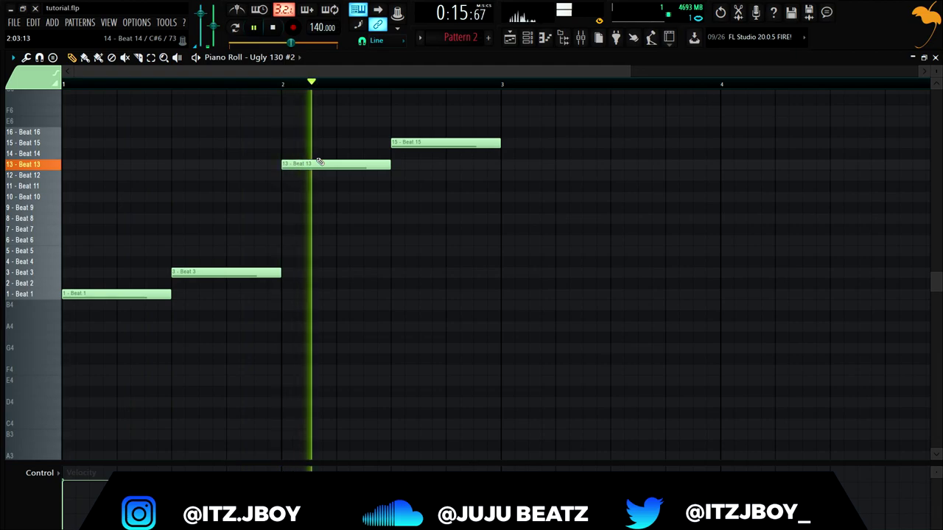
pyautogui.press('space')
# Try the note at the start of bar 2 on the Beat 7 slice and play the sequence
pyautogui.moveTo(317, 161); pyautogui.dragTo(307, 238)
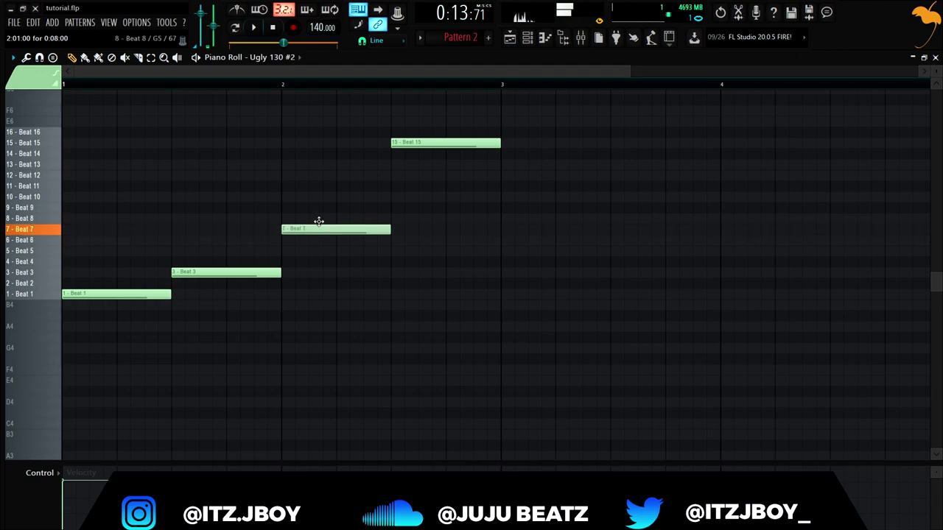
pyautogui.press('space')
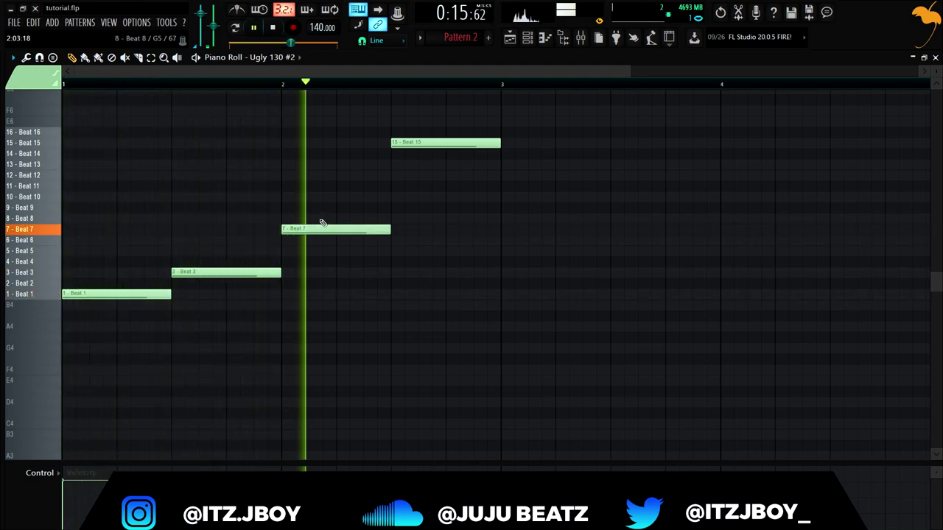
pyautogui.press('space')
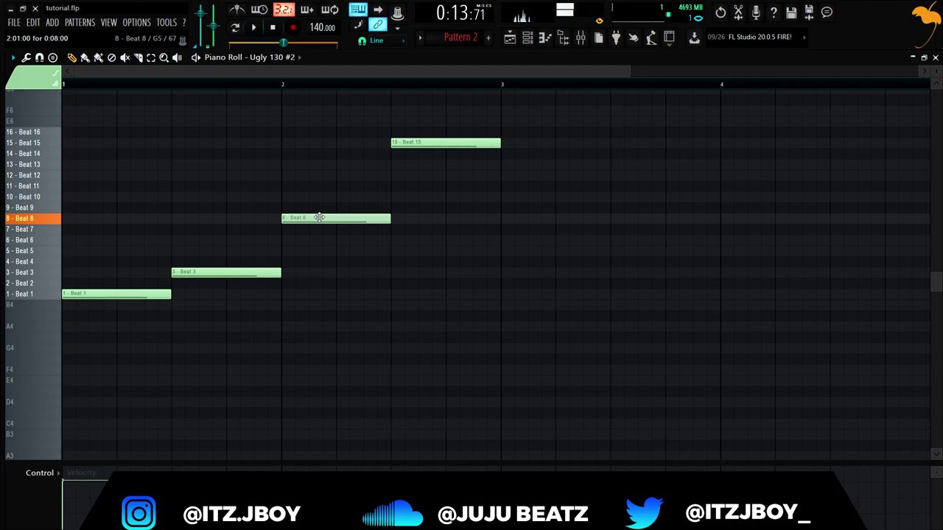
# Play the two-bar sequence, try its last note on the Beat 16 slice and play the sequence again
pyautogui.press('space')
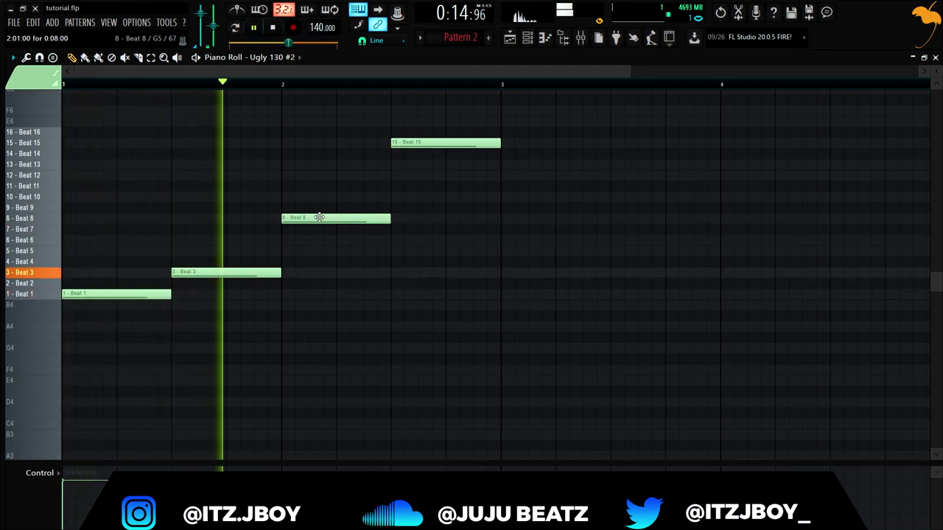
pyautogui.press('space')
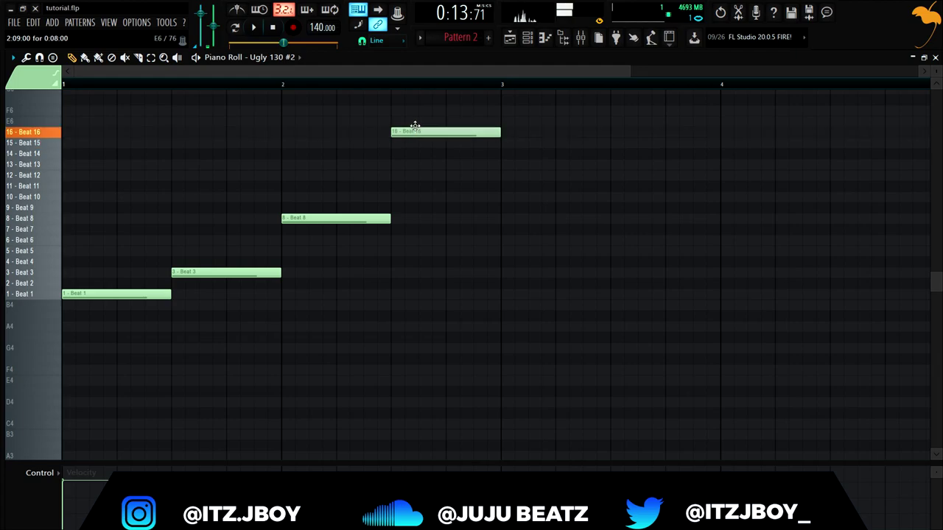
pyautogui.press('space')
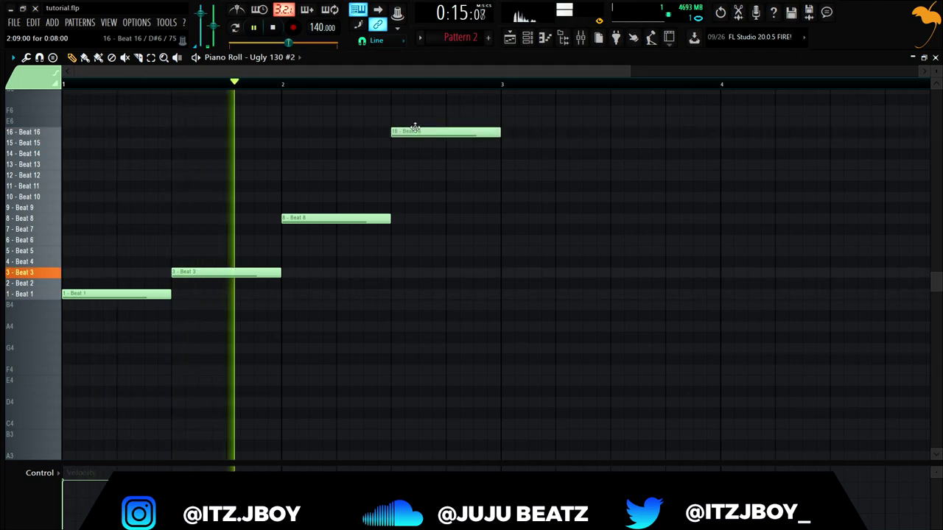
pyautogui.press('space')
# Move the last note of bar 2 to the Beat 14 slice and play the sequence
pyautogui.moveTo(415, 130); pyautogui.dragTo(413, 151)
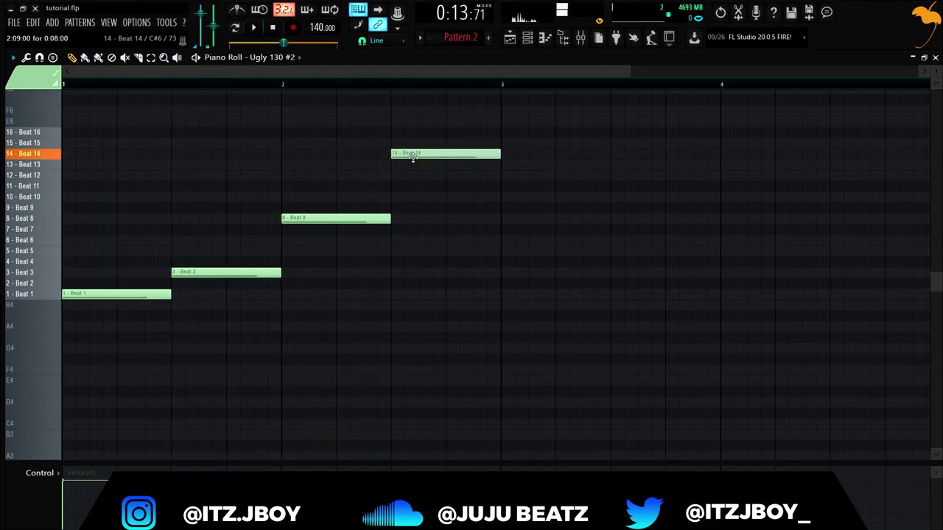
pyautogui.press('space')
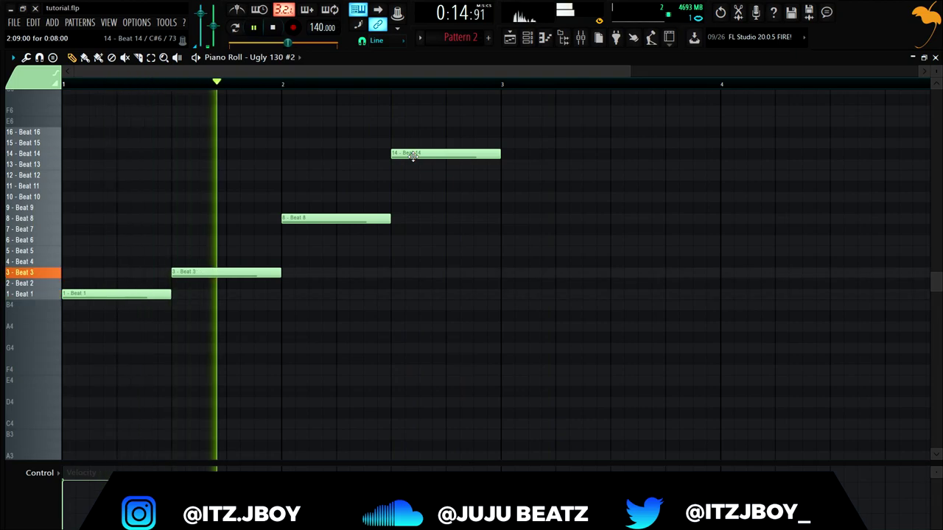
pyautogui.press('space')
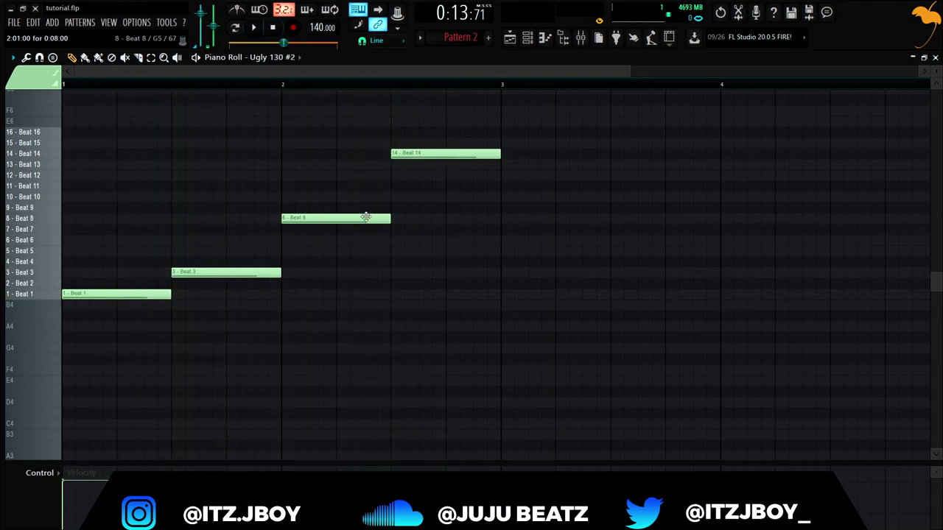
# Duplicate the two-bar slice sequence into bars 3 and 4 and play it
pyautogui.hotkey('ctrl', 'b')
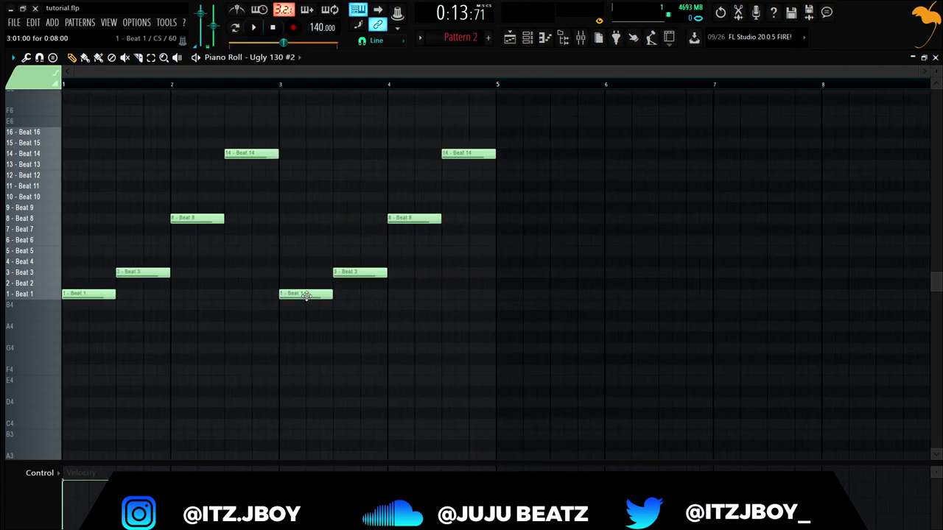
pyautogui.press('space')
pyautogui.press('space')
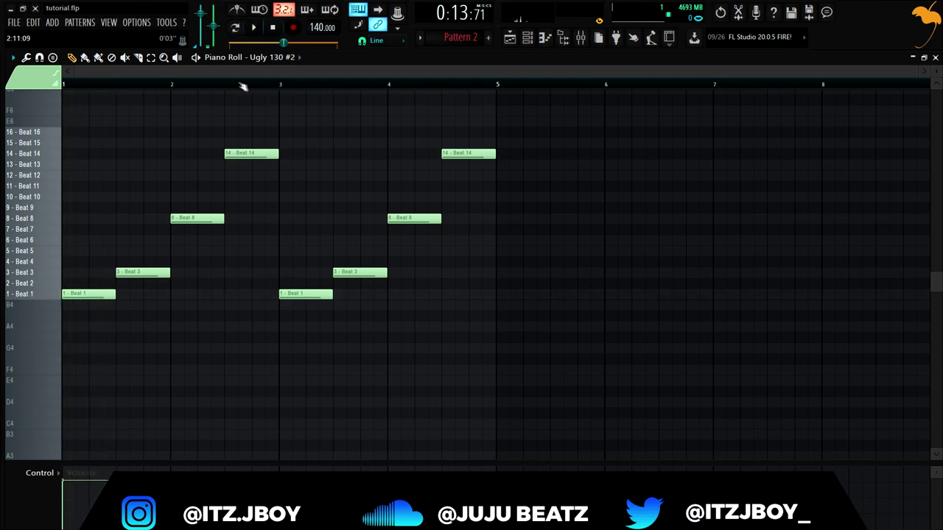
pyautogui.press('space')
# Try the note at the start of bar 3 on the Beat 6 and Beat 7 slices, playing the sequence
pyautogui.moveTo(306, 293); pyautogui.dragTo(306, 247)
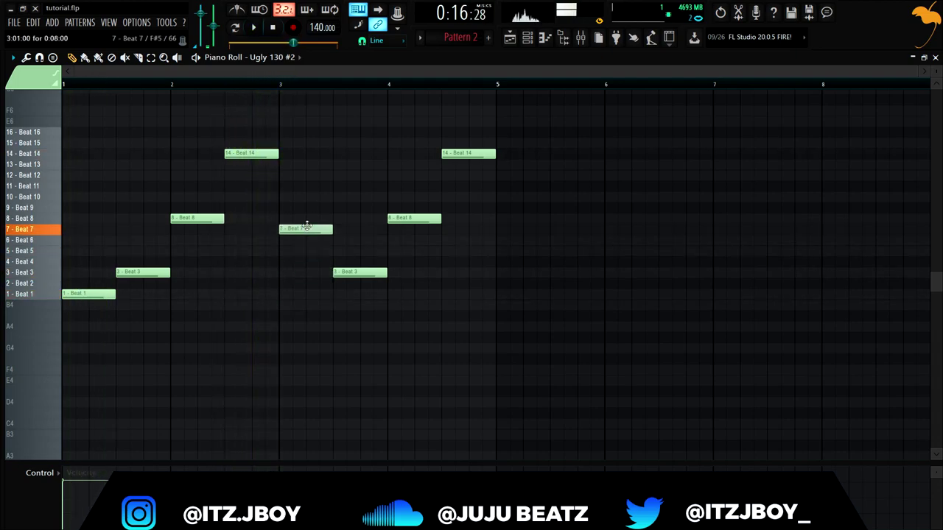
pyautogui.moveTo(305, 243); pyautogui.dragTo(305, 240)
pyautogui.press('space')
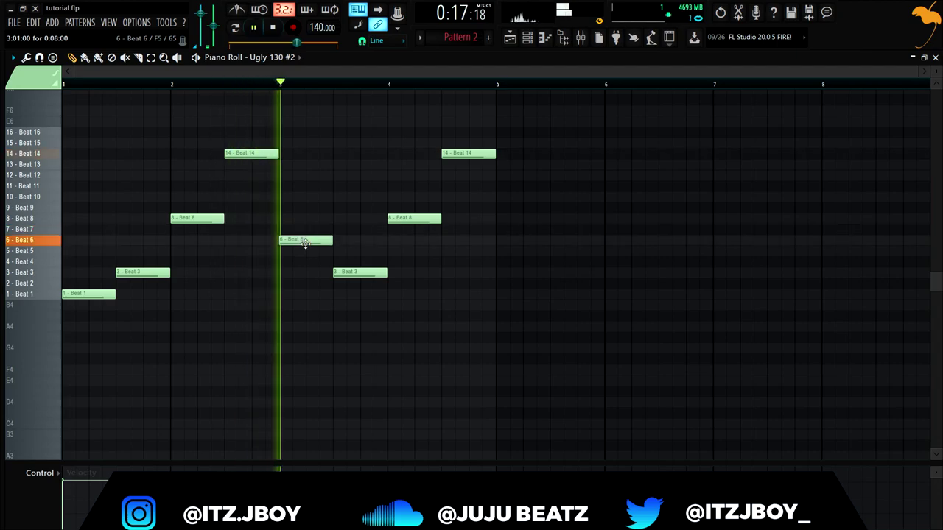
pyautogui.press('space')
pyautogui.press('space')
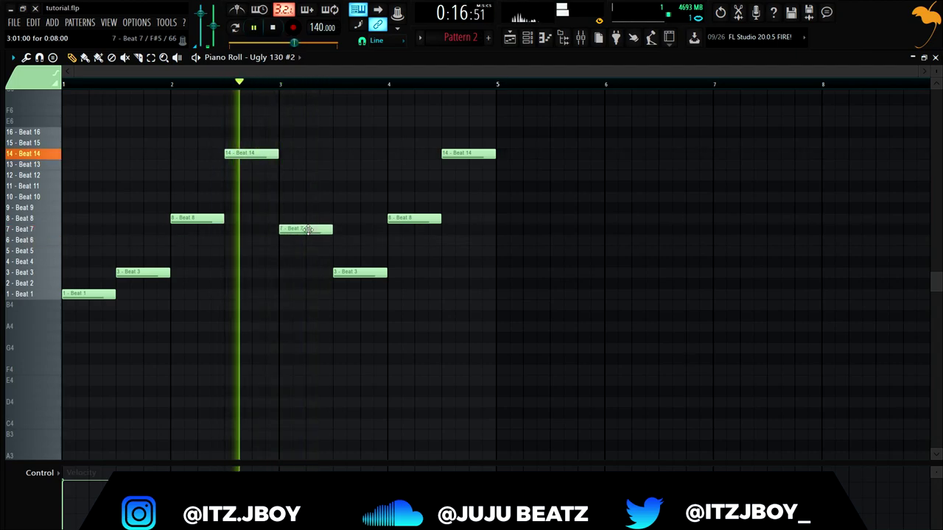
pyautogui.press('space')
# Move the second note of bar 3 to the Beat 10 slice and play the sequence
pyautogui.click(352, 274)
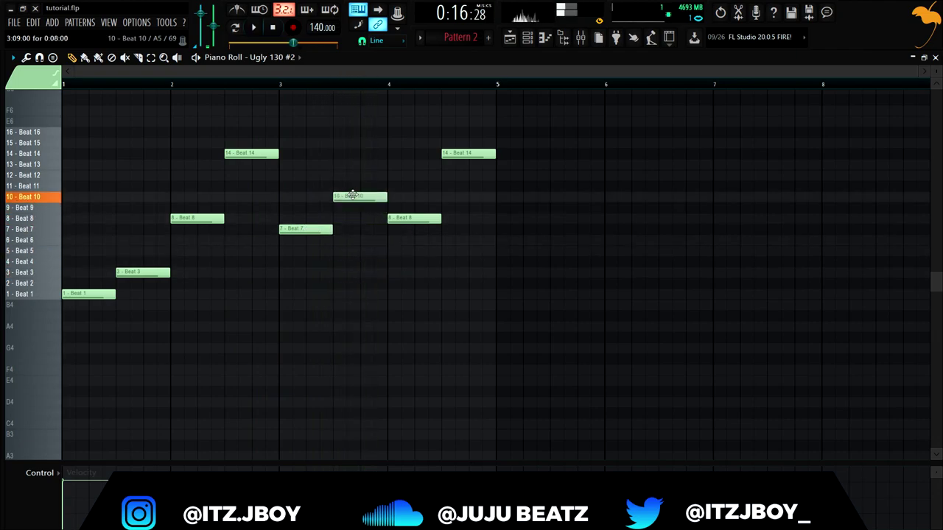
pyautogui.moveTo(352, 195); pyautogui.dragTo(352, 196)
pyautogui.press('space')
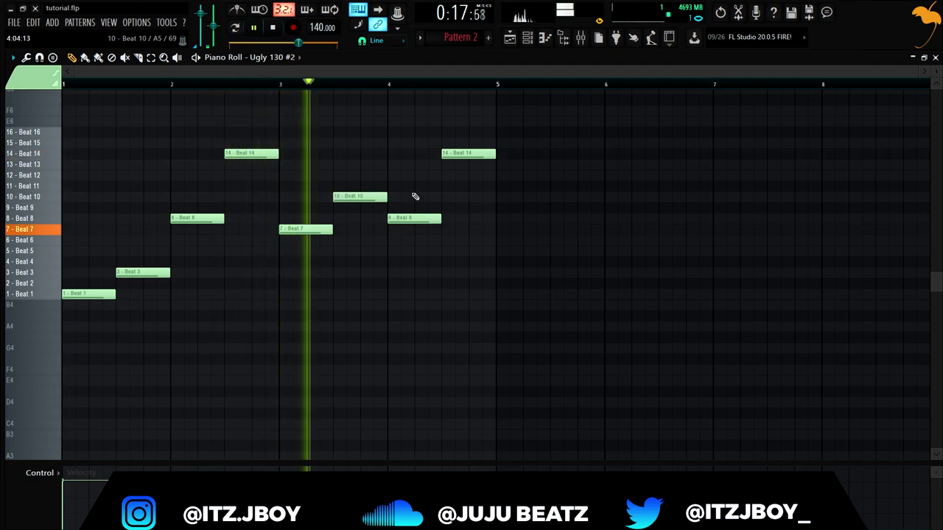
pyautogui.press('space')
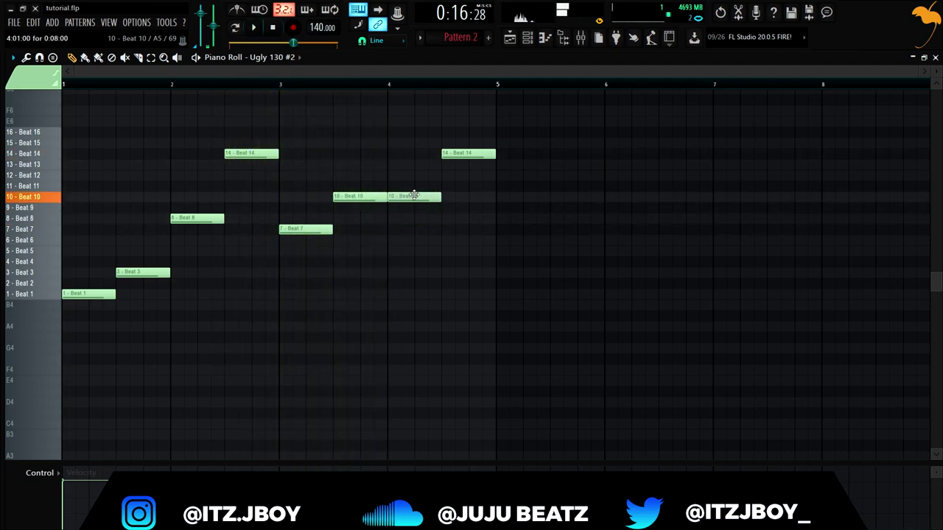
# Move the last note of bar 4 to Beat 15 and the first note of bar 3 to Beat 3, playing the sequence
pyautogui.press('space')
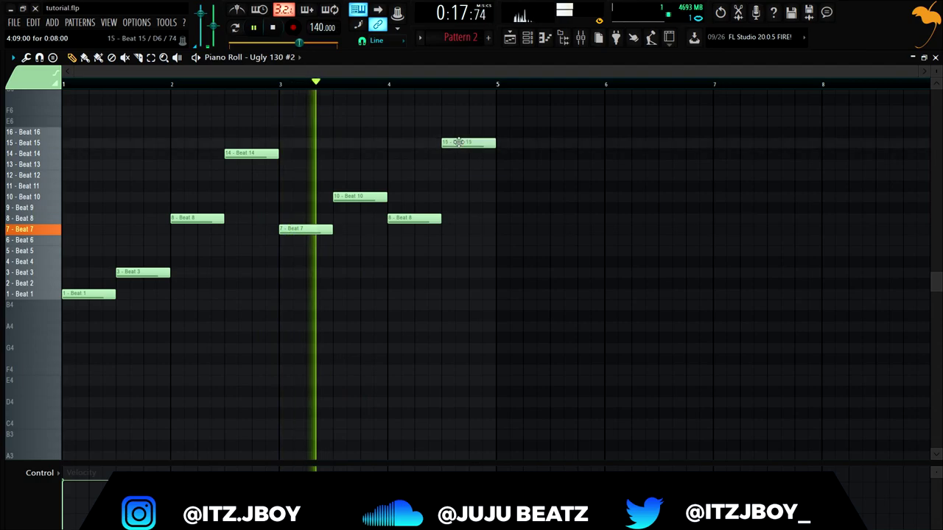
pyautogui.moveTo(459, 153); pyautogui.dragTo(459, 142)
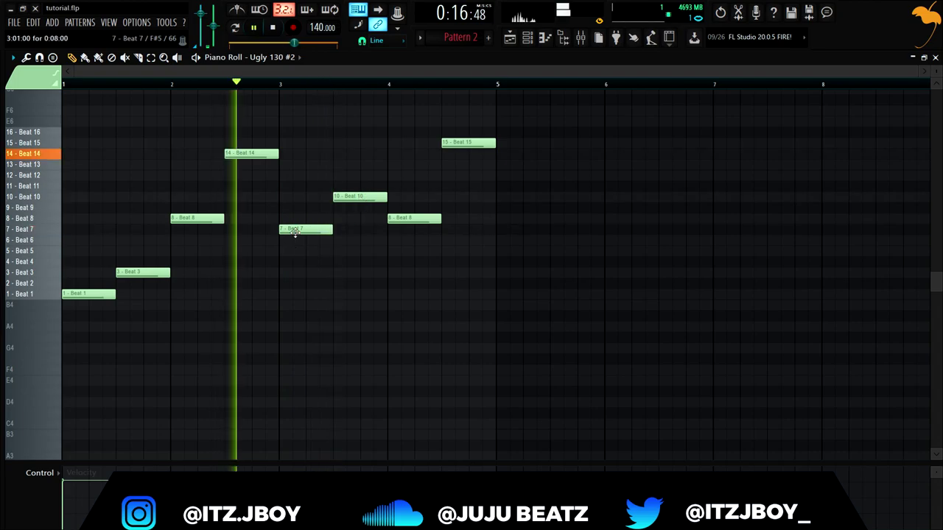
pyautogui.press('space')
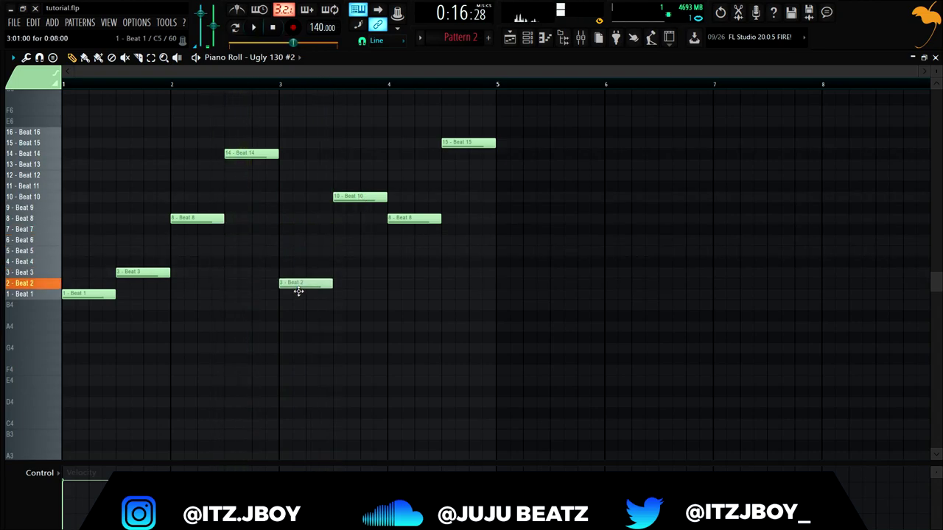
pyautogui.press('space')
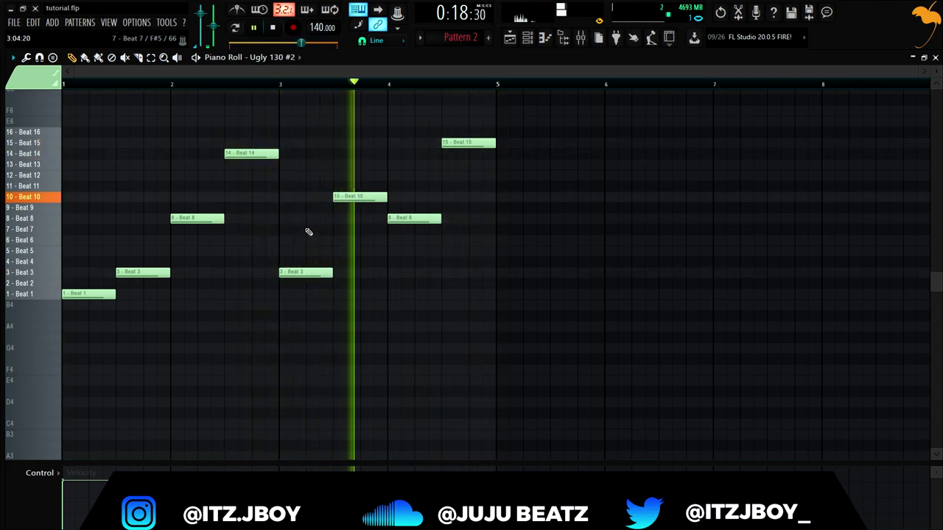
pyautogui.press('space')
# Try the note at the start of bar 4 on the Beat 6 slice and play the sequence
pyautogui.click(399, 218)
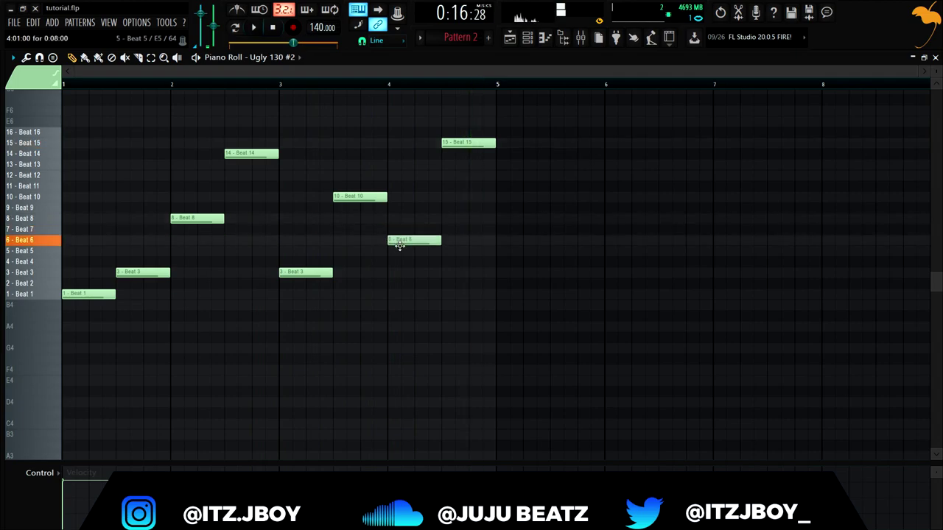
pyautogui.press('space')
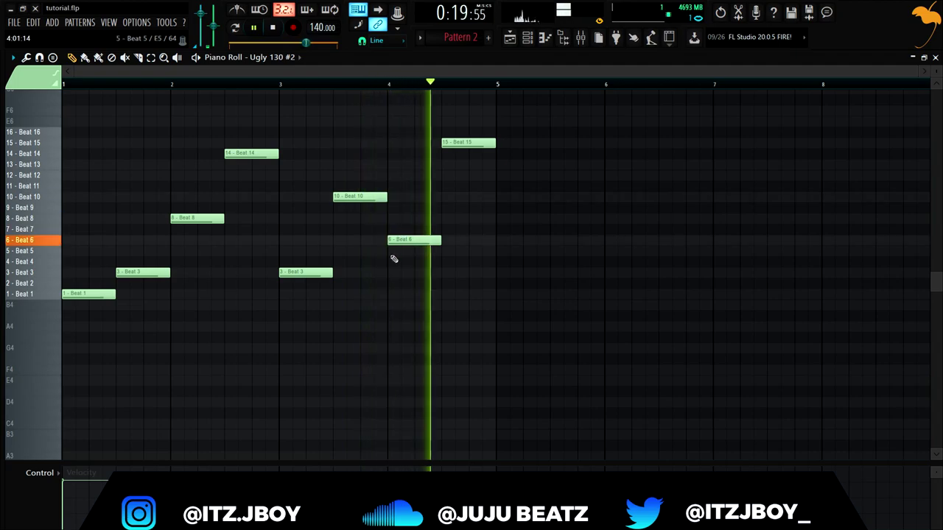
pyautogui.press('space')
# Move the note at the start of bar 4 to the Beat 5 slice and play the sequence, including from bar 3
pyautogui.click(402, 249)
pyautogui.press('space')
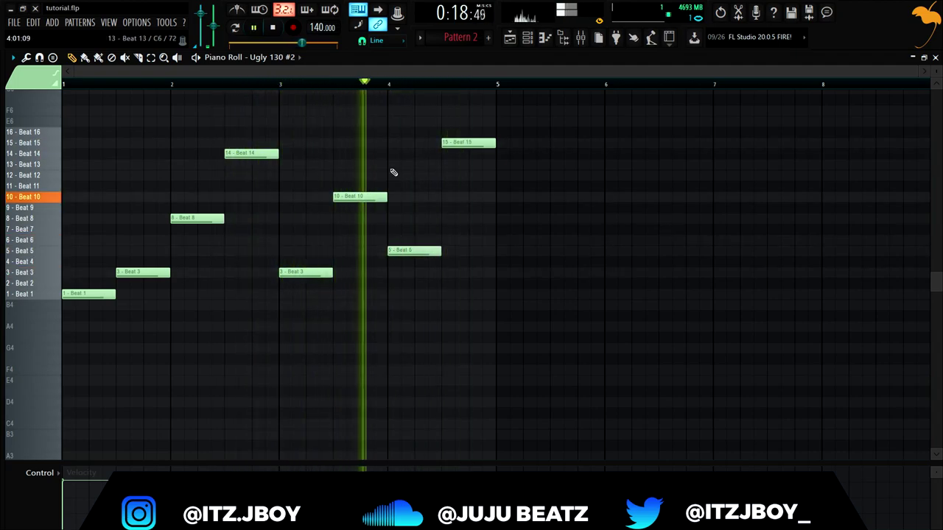
pyautogui.press('space')
pyautogui.press('space')
pyautogui.press('space')
pyautogui.click(280, 86)
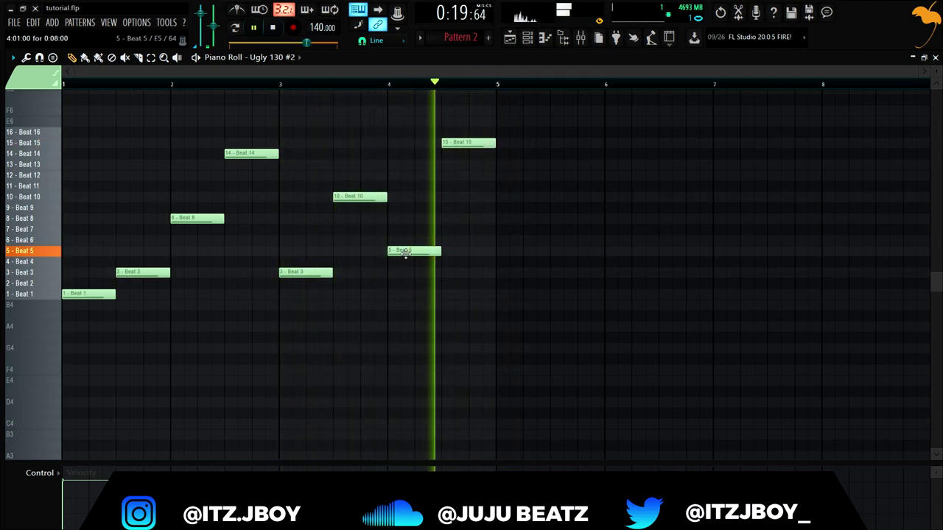
pyautogui.press('space')
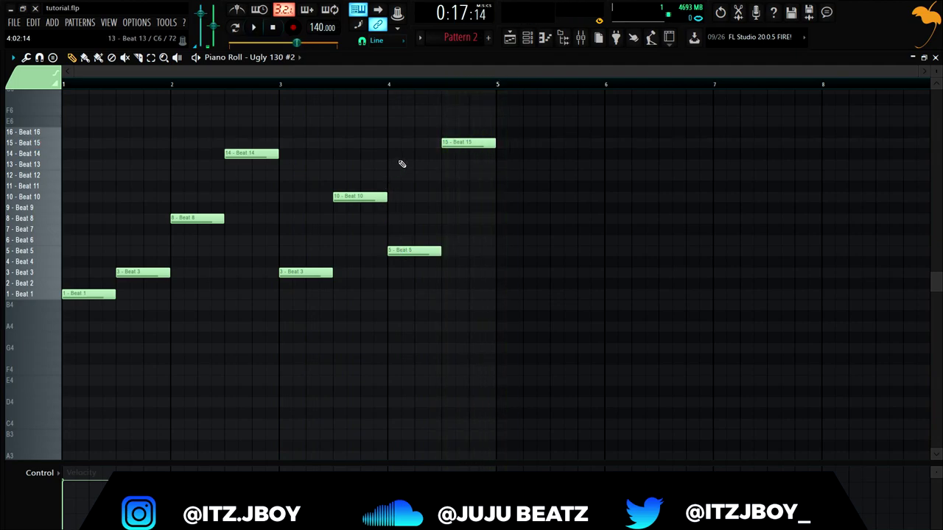
# Duplicate the four-bar slice sequence so Pattern 2 fills its eight-bar clip in the Playlist
pyautogui.scroll(-1, 472, 110)
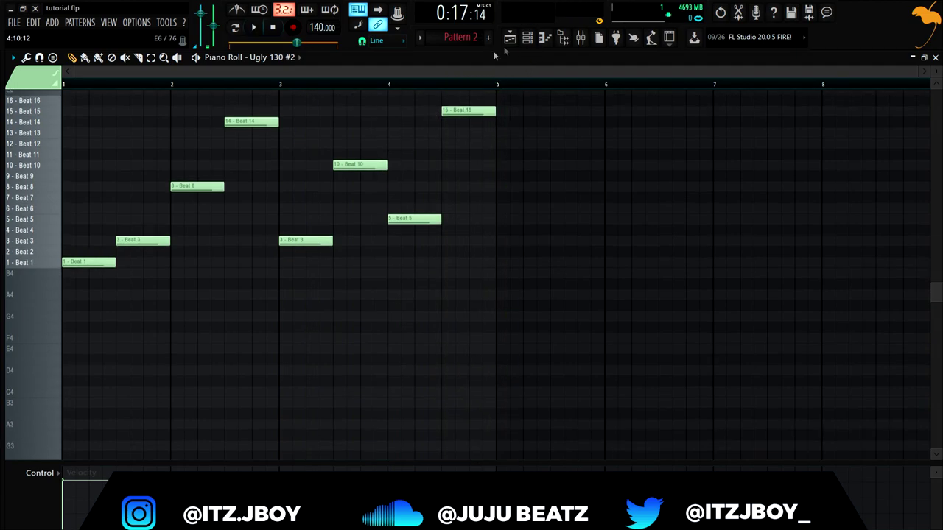
pyautogui.scroll(4, 478, 145)
pyautogui.scroll(-2, 528, 98)
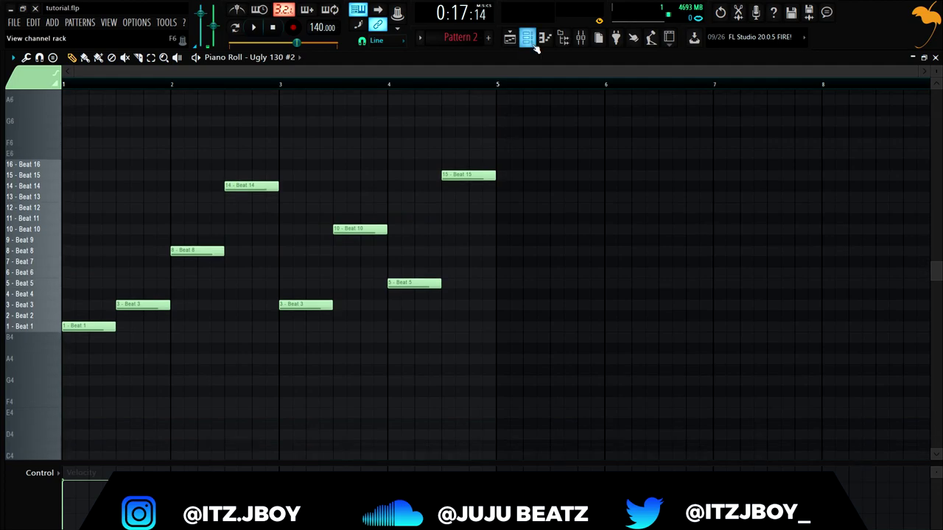
pyautogui.click(512, 39)
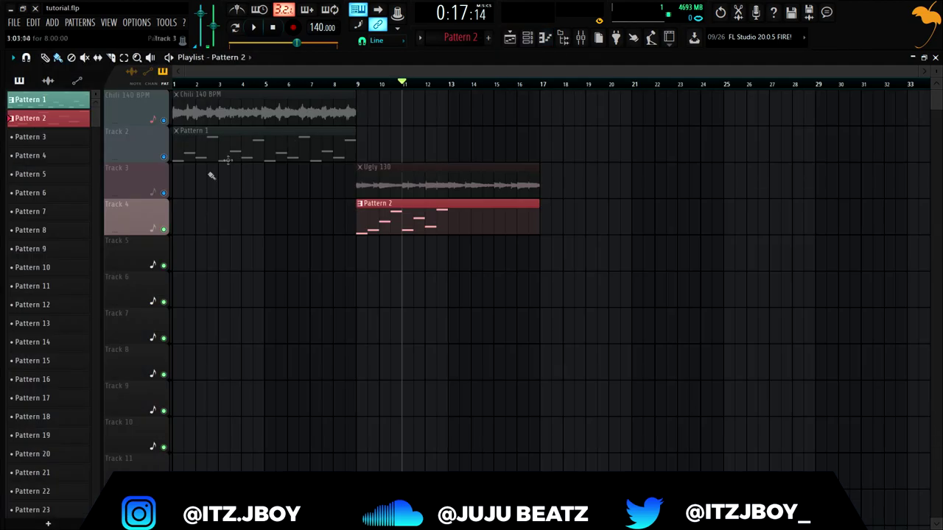
pyautogui.click(545, 39)
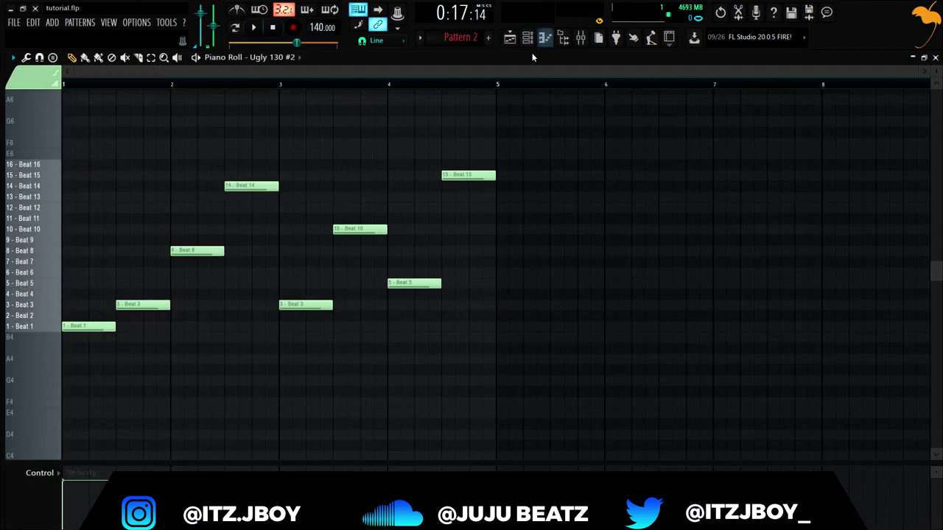
pyautogui.hotkey('ctrl', 'b')
pyautogui.hotkey('ctrl', 'd')
pyautogui.click(510, 39)
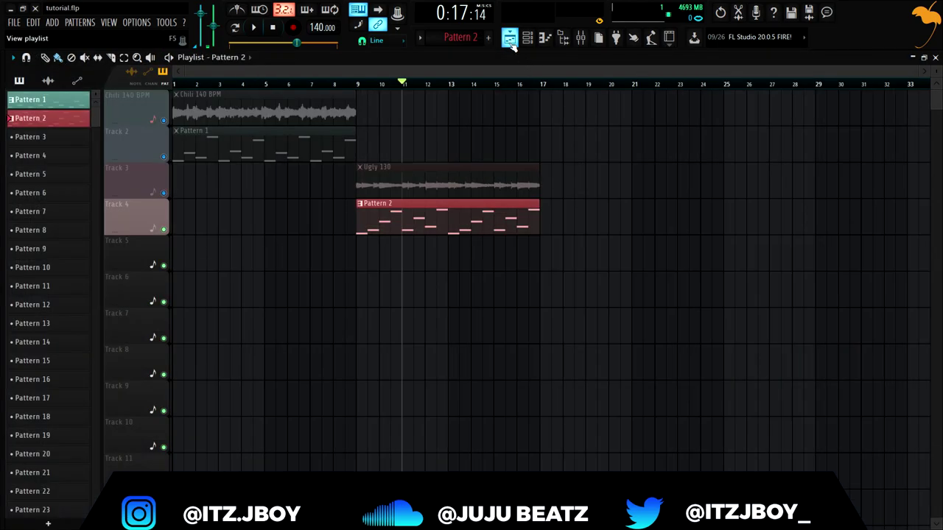
# Mute the Pattern 2 track, unmute the Ugly 130 audio track and play the original sample from bar 9
pyautogui.click(164, 230)
pyautogui.click(164, 193)
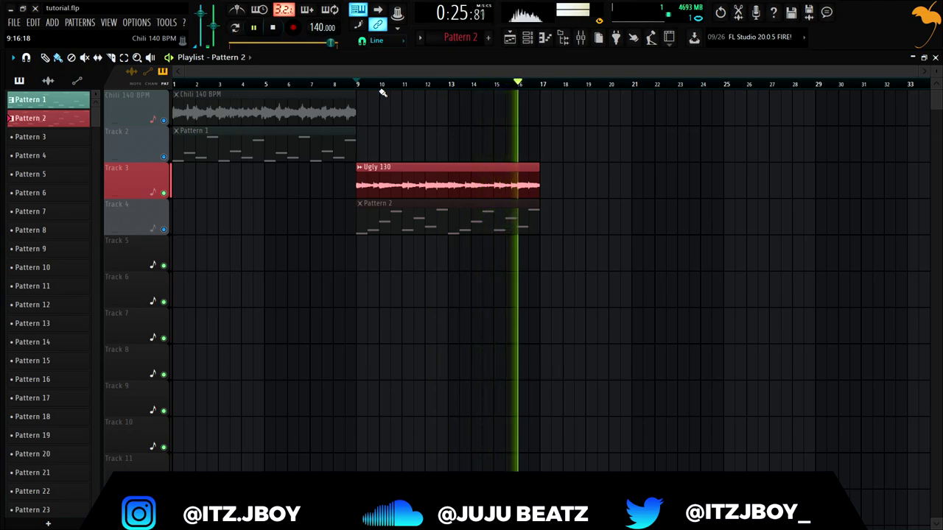
pyautogui.click(278, 32)
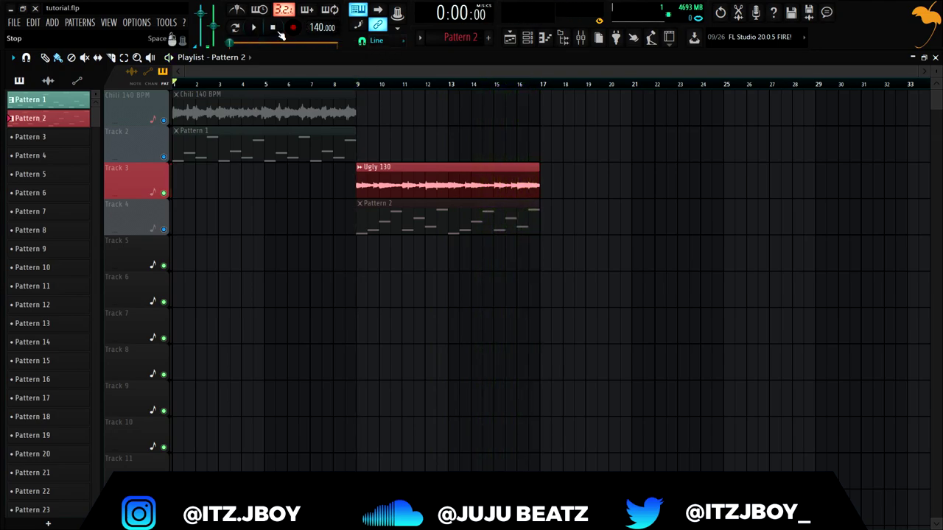
# Solo the Pattern 2 track, play the chopped melody from bar 9 and unmute all tracks again
pyautogui.rightClick(165, 230)
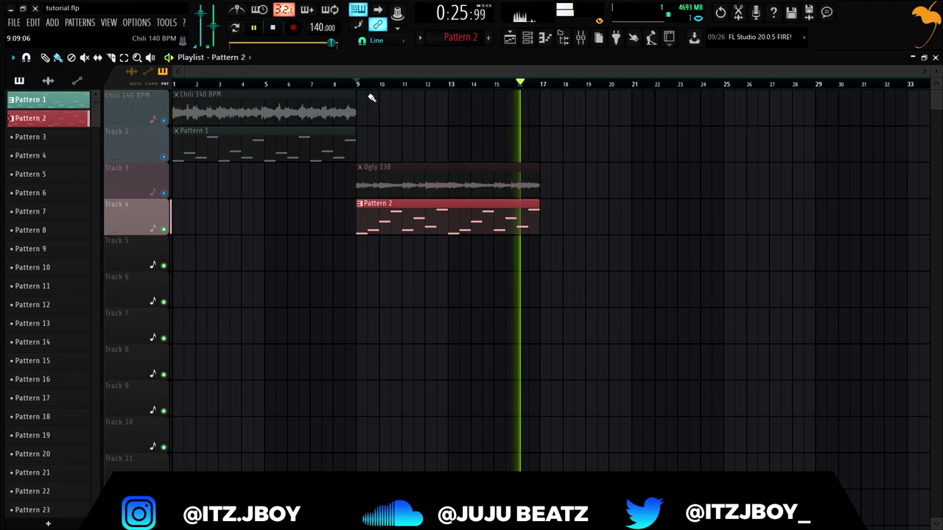
pyautogui.click(276, 30)
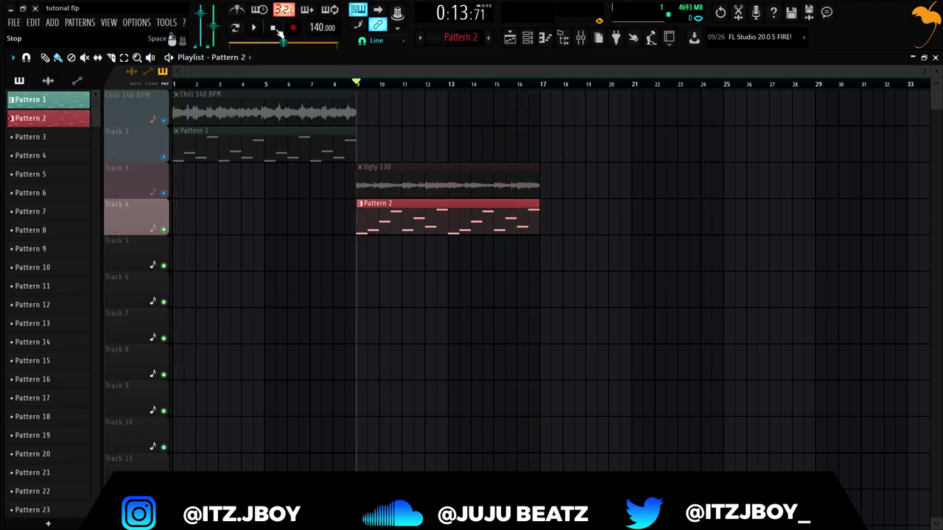
pyautogui.rightClick(165, 230)
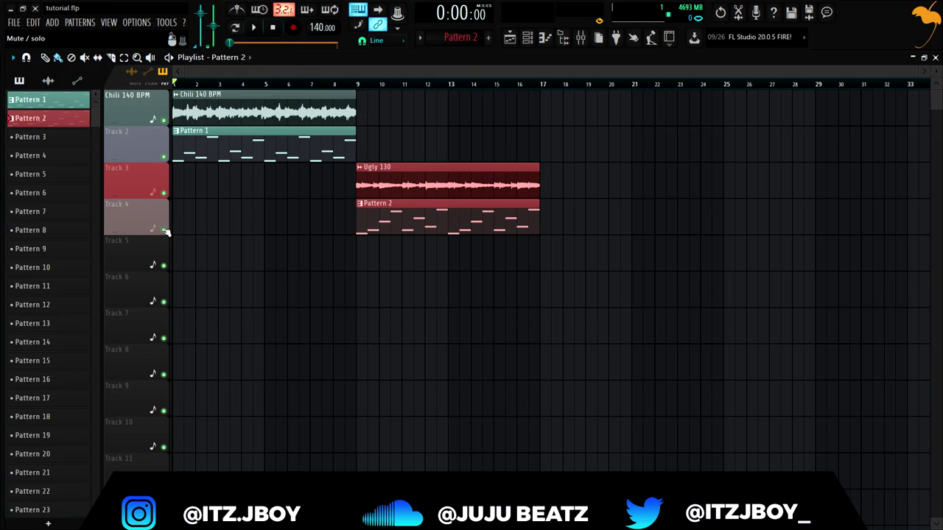